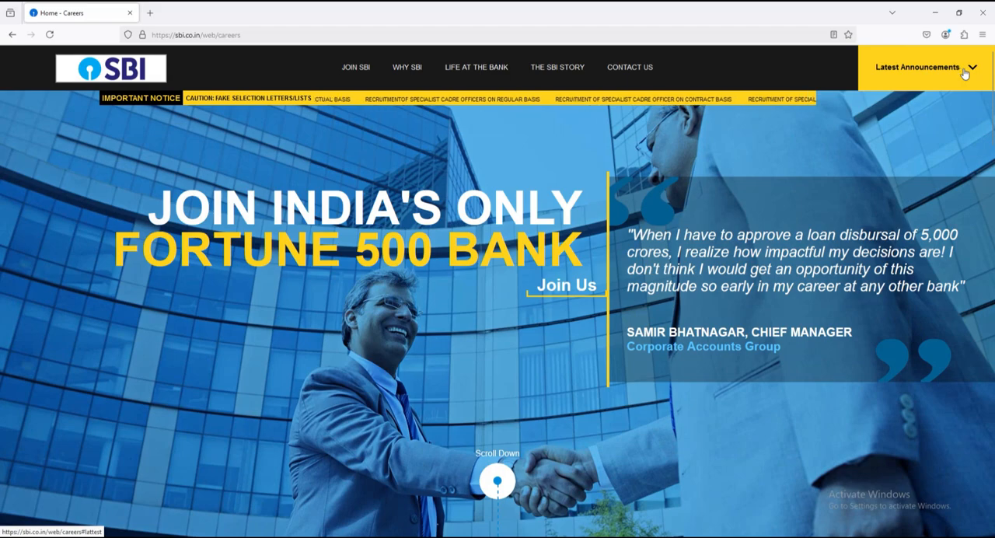
Step: Find the Probationary Officers recruitment in the latest announcements and open its English advertisement
left_click(964, 72)
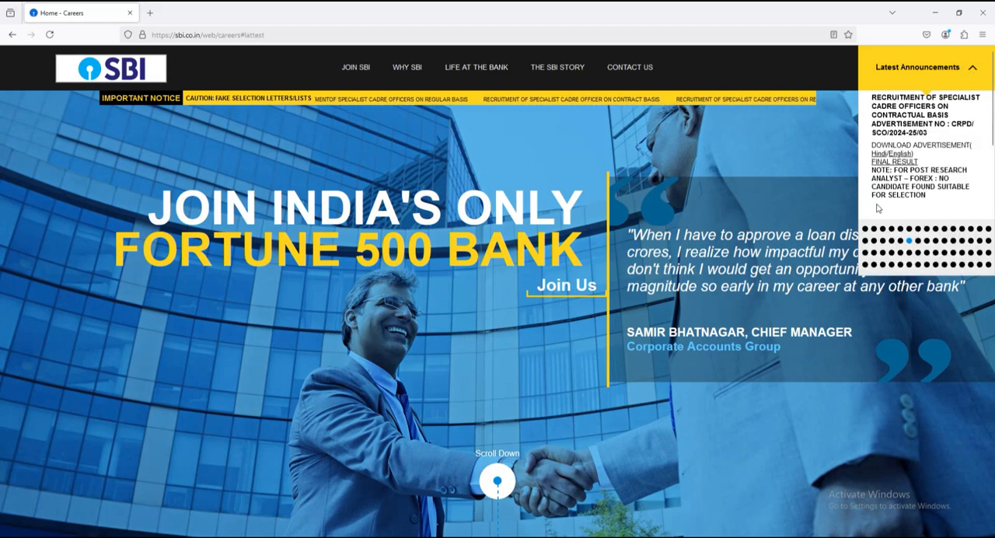
left_click(865, 229)
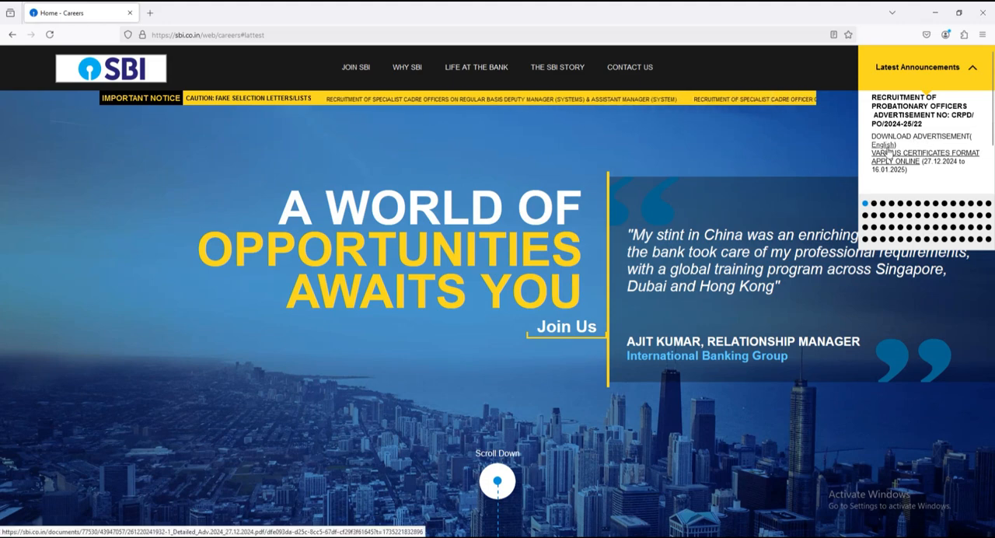
left_click(888, 147)
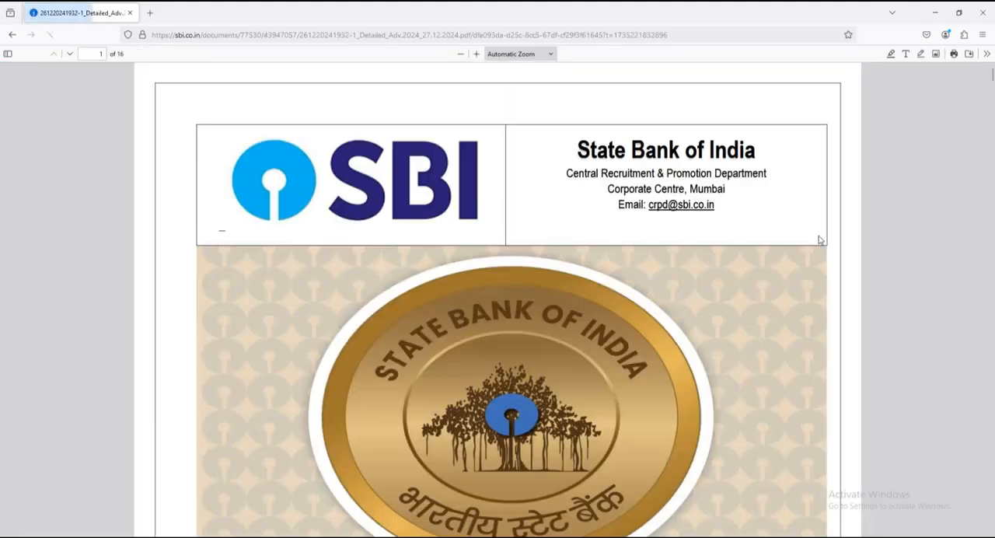
Step: Read the advertisement's category-wise vacancies, tentative schedule of events, age limit and academic qualifications
scroll(667, 267, "down", 20)
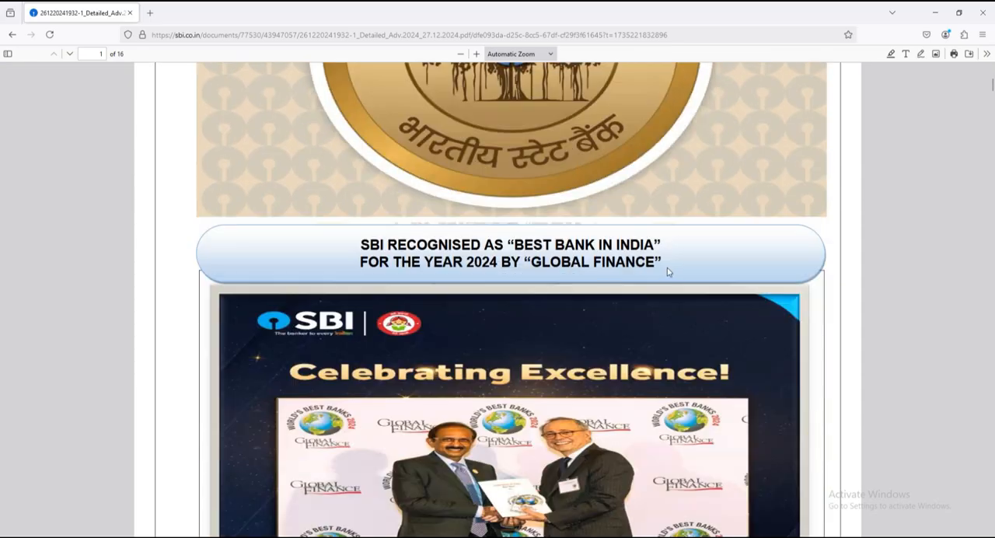
scroll(589, 261, "down", 15)
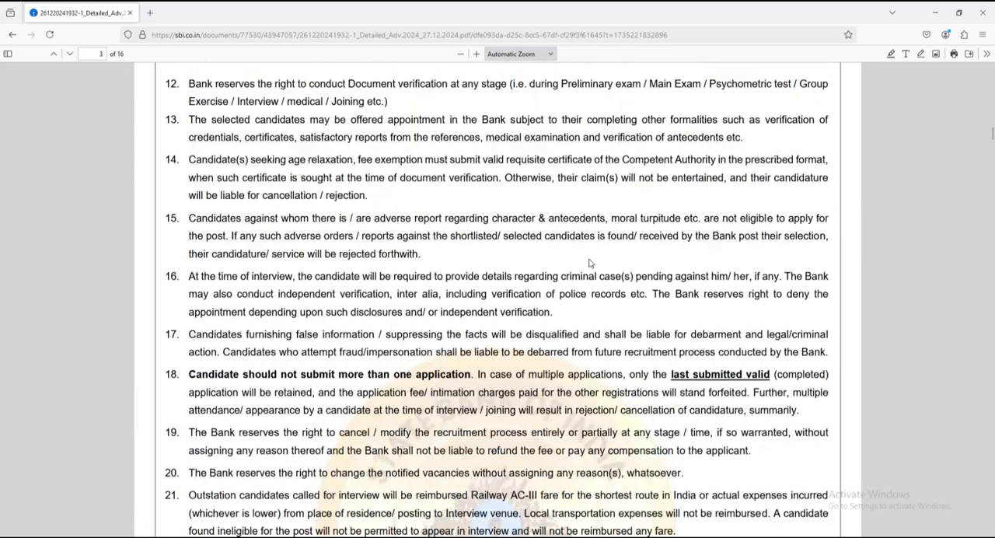
scroll(589, 262, "down", 15)
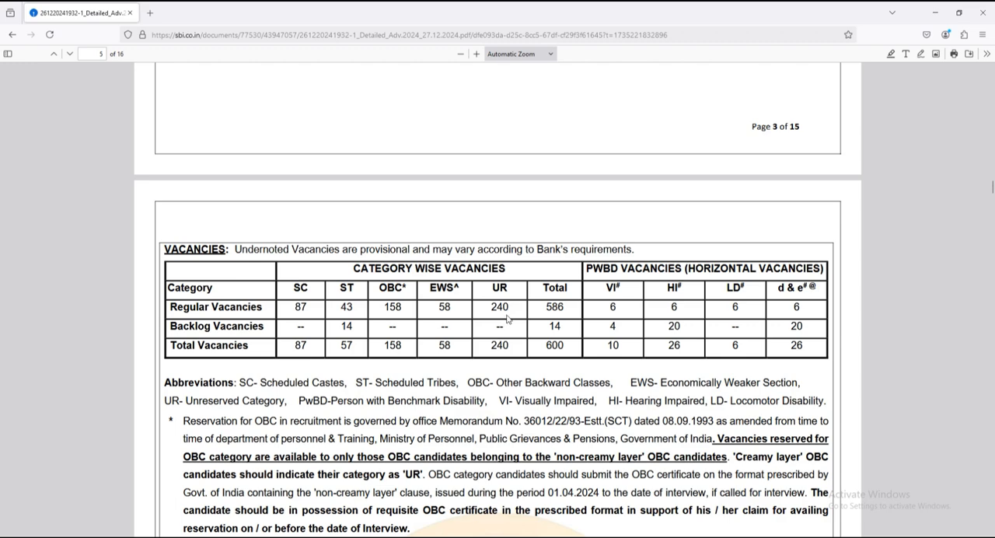
scroll(521, 327, "down", 8)
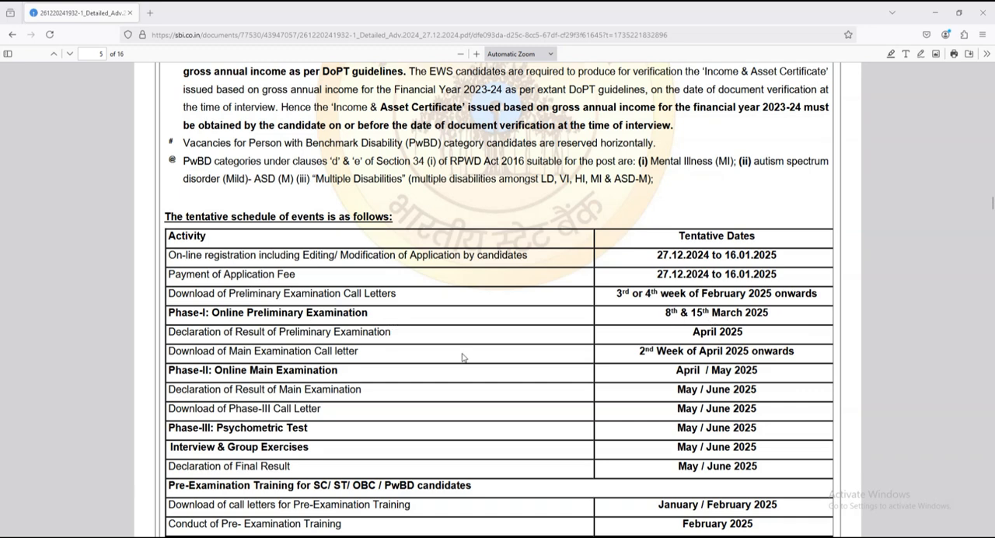
scroll(464, 359, "down", 1)
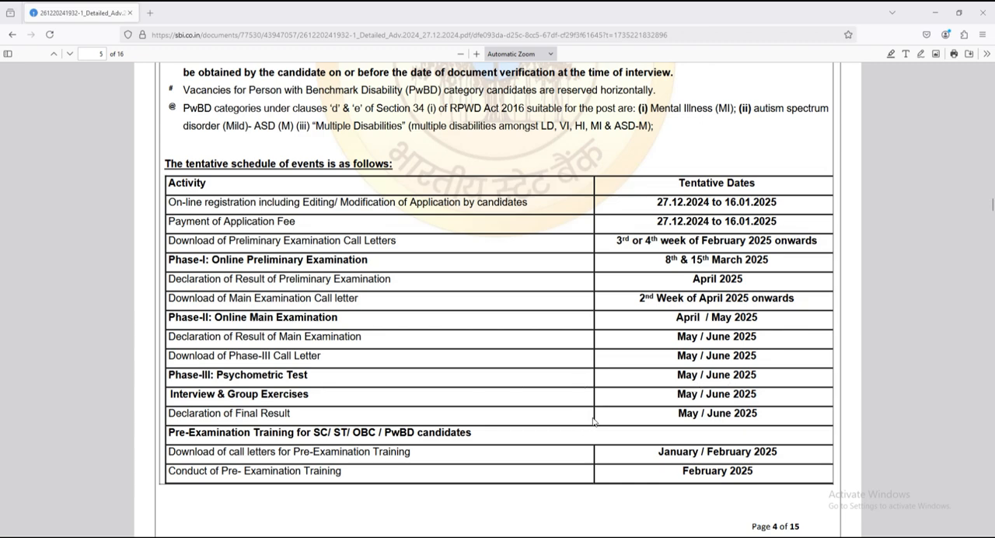
scroll(579, 427, "down", 6)
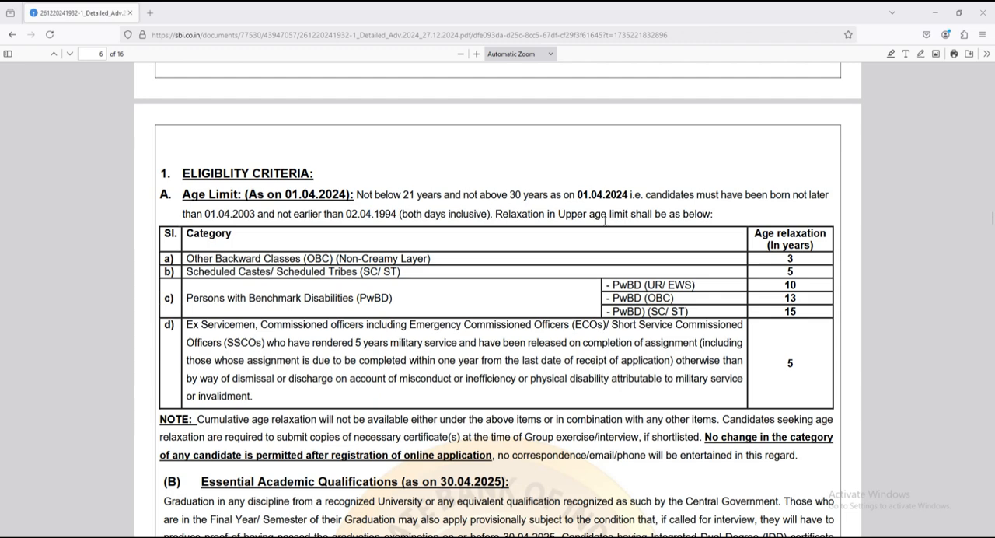
scroll(606, 267, "down", 9)
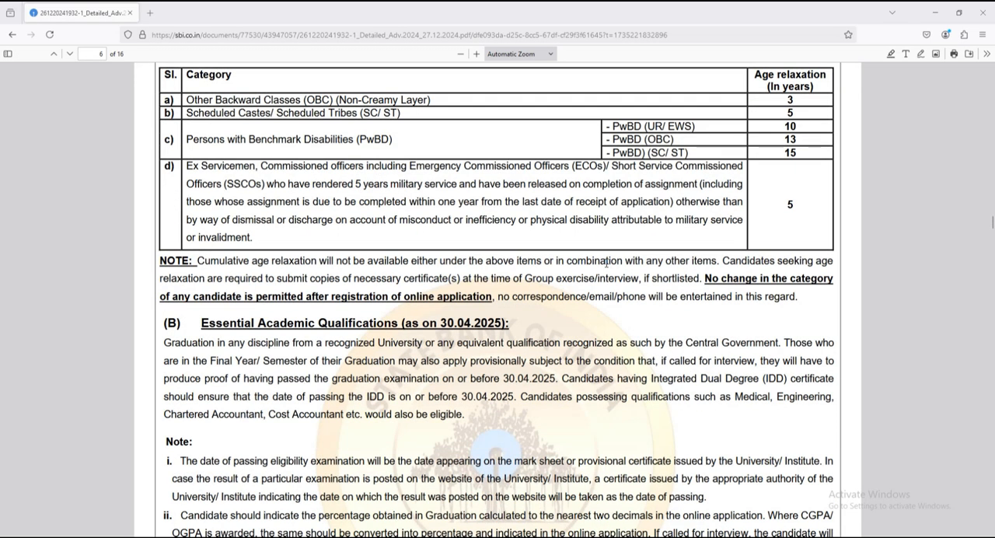
Step: Examine the advertisement's selection procedure, covering the preliminary and main examination patterns, penalty rules and Phase-III tests
scroll(549, 253, "down", 15)
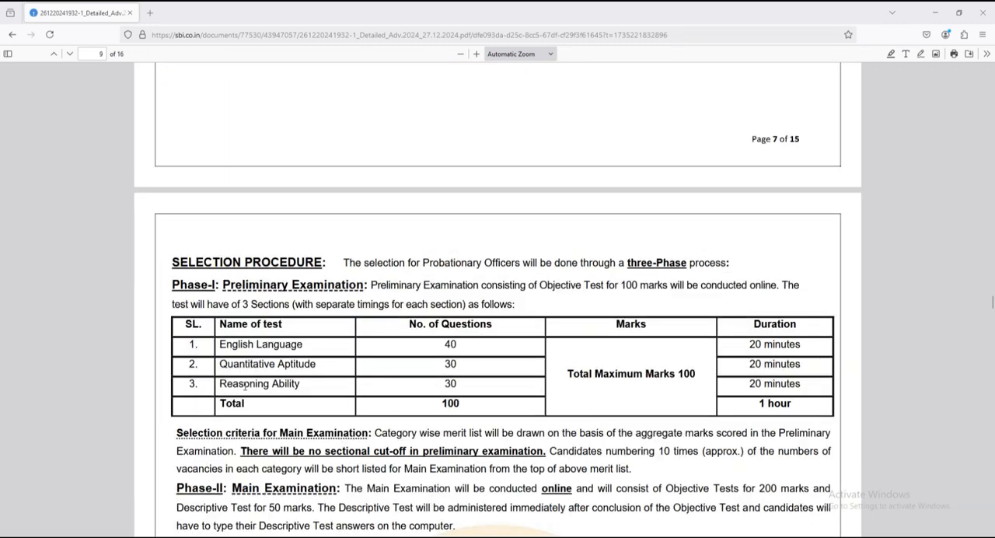
scroll(493, 387, "down", 3)
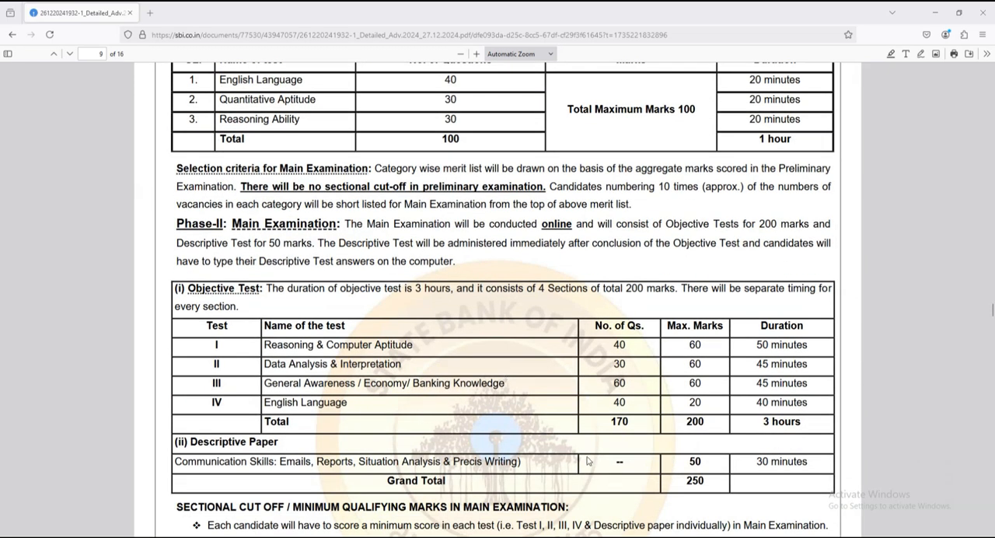
scroll(587, 459, "down", 2)
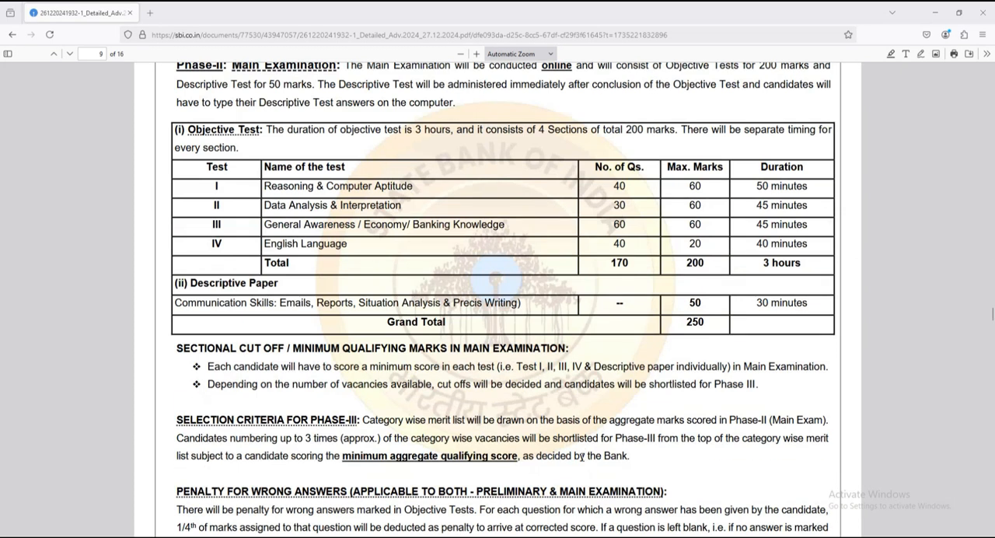
scroll(578, 455, "down", 3)
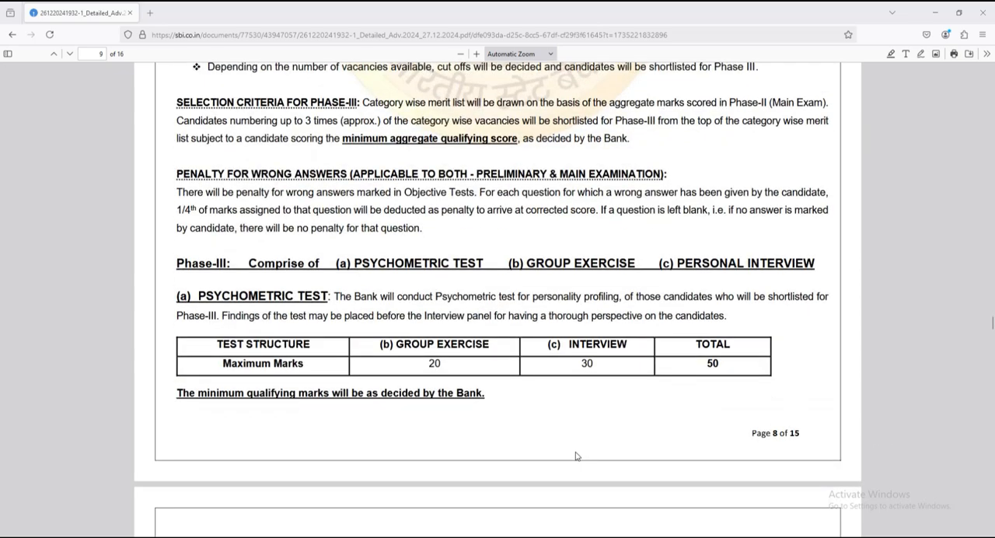
scroll(579, 455, "up", 7)
Step: Return to the careers page, open the online application for Probationary Officers and start a new registration
left_click(12, 34)
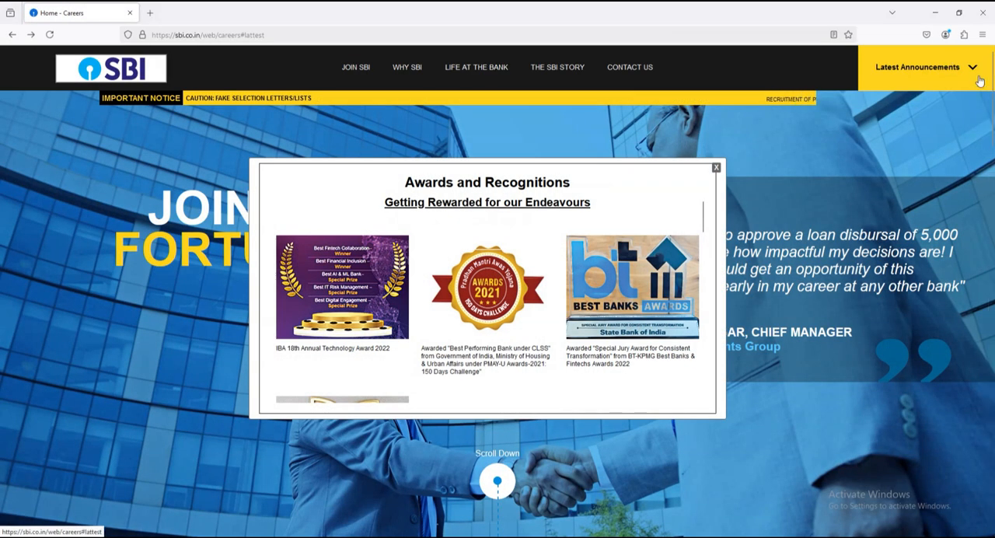
left_click(978, 79)
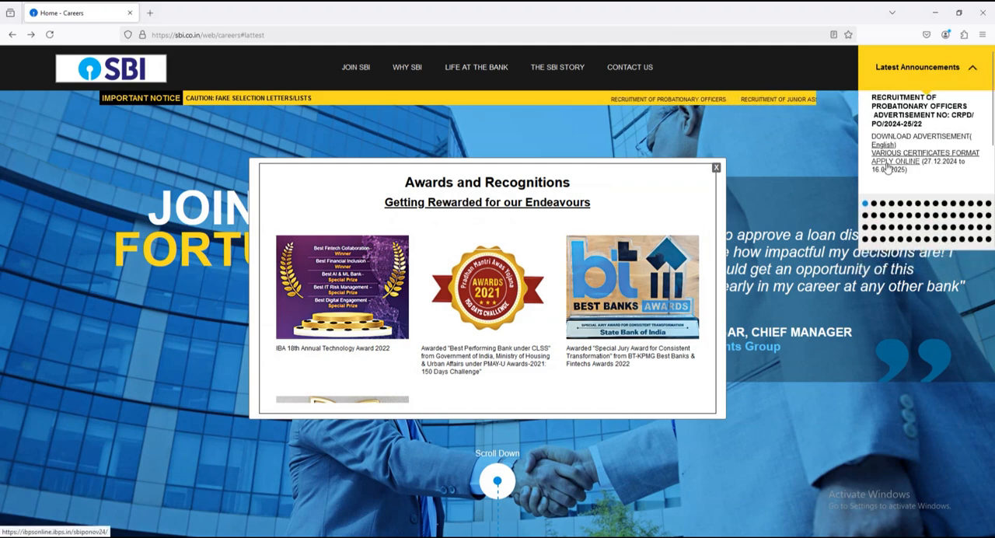
left_click(900, 161)
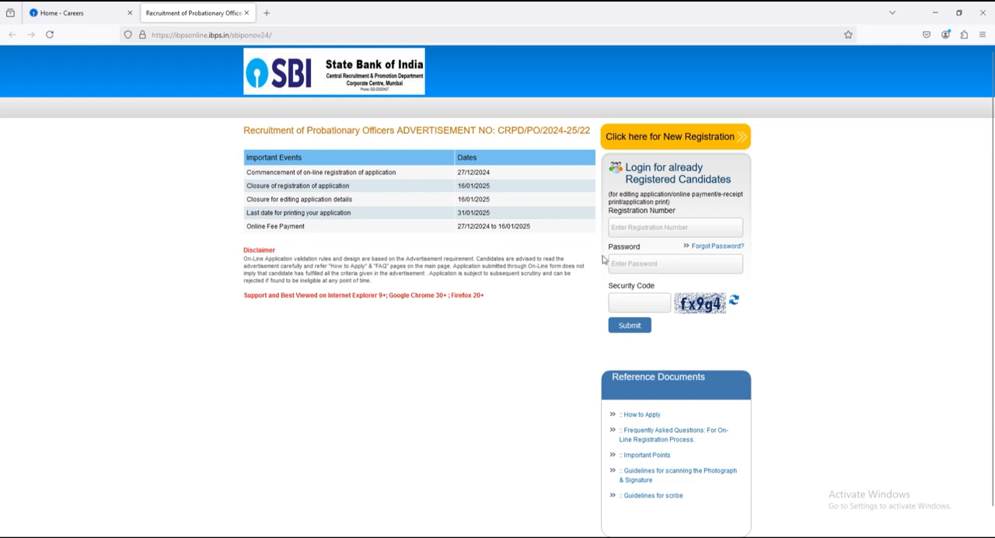
left_click(673, 139)
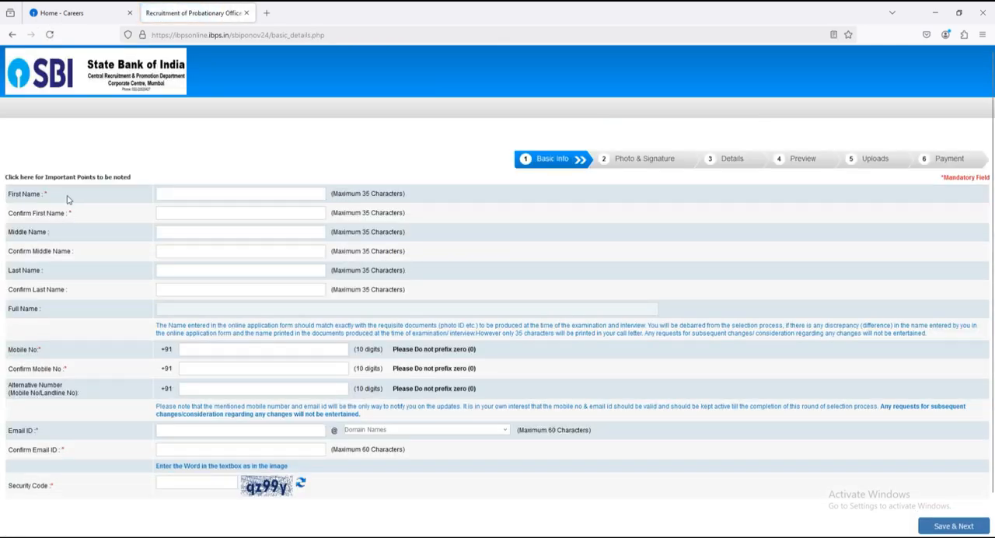
Step: Go through the name, mobile number and email fields of the basic info form, and save it to continue
left_click(185, 210)
left_click(176, 289)
scroll(172, 304, "down", 1)
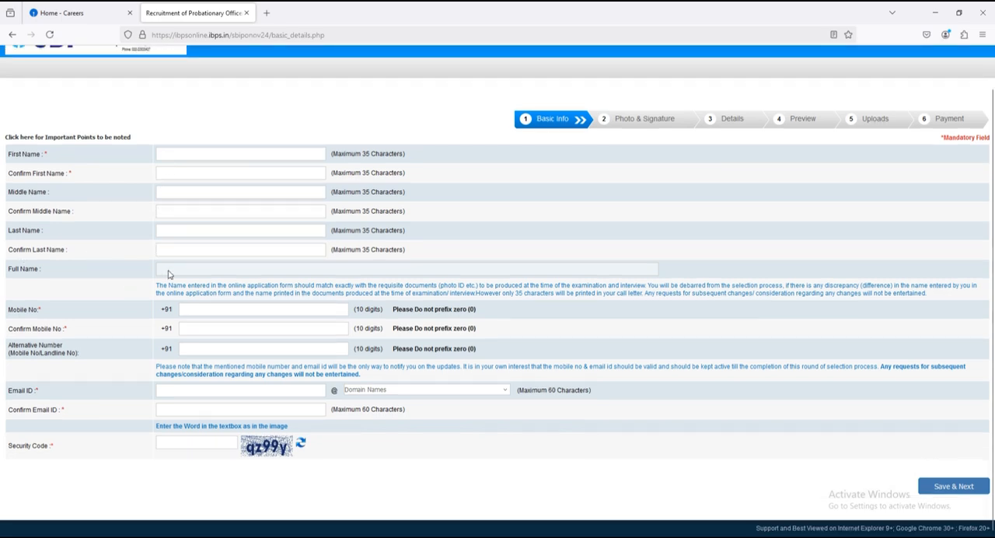
left_click(184, 330)
left_click(164, 393)
left_click(397, 391)
left_click(62, 477)
left_click(169, 410)
left_click(955, 487)
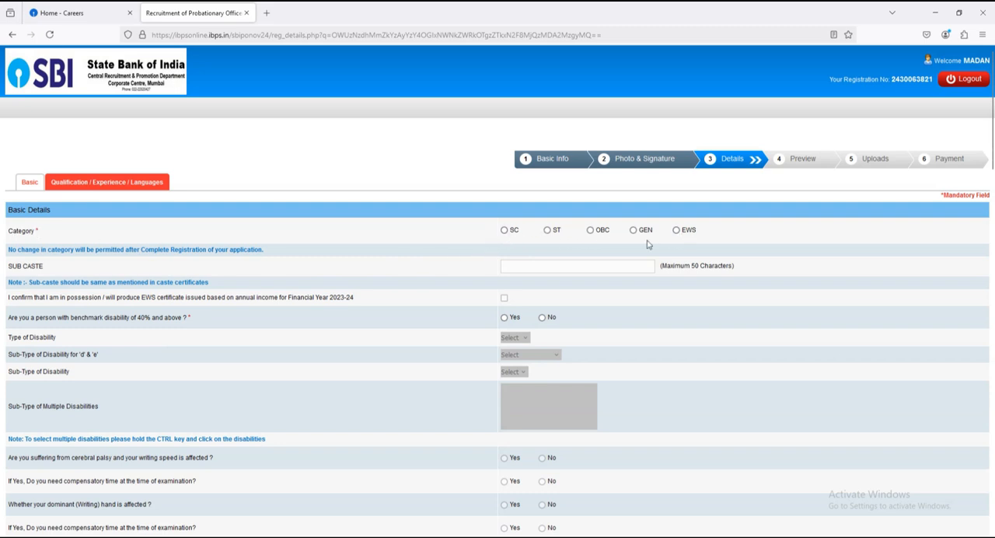
Step: Set the category to SC, enter RAJBANSHI as the sub caste, and answer No to the benchmark disability question
left_click(505, 232)
left_click(583, 359)
type("JBANSHI")
left_click(542, 318)
scroll(401, 347, "down", 1)
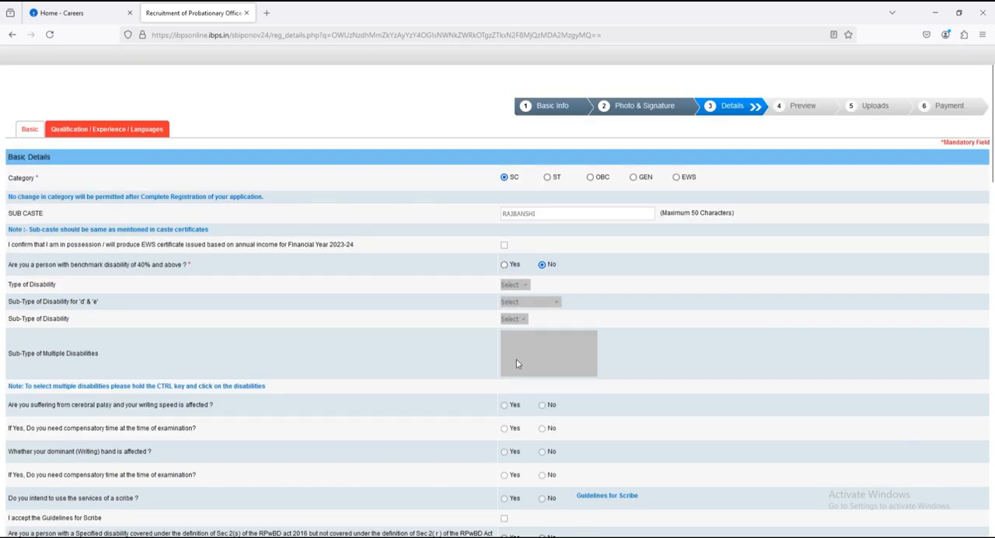
left_click(504, 264)
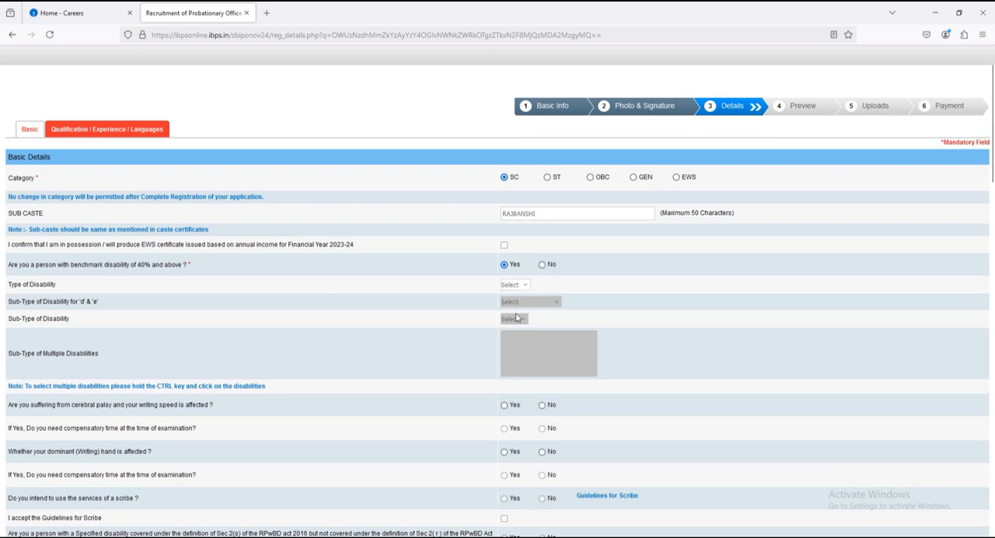
left_click(542, 265)
Step: Answer No to specified disability with difficulty in writing, religious minority community, and ex-serviceman
scroll(422, 308, "down", 2)
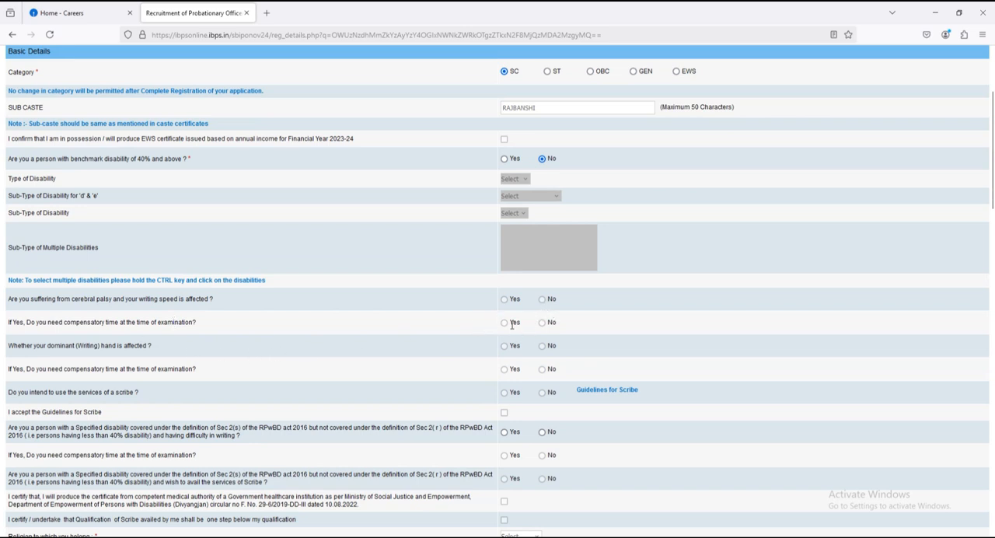
scroll(529, 321, "down", 1)
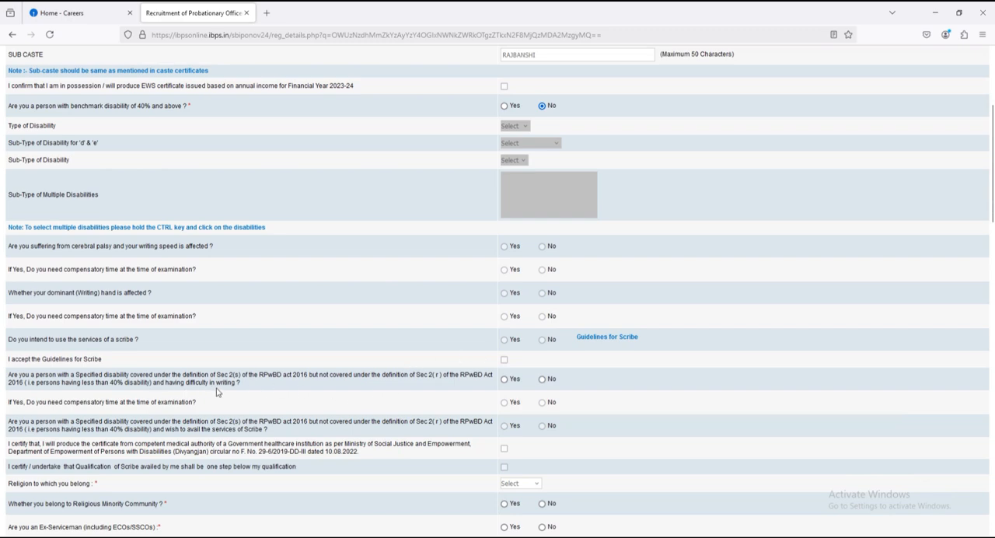
left_click(542, 378)
scroll(506, 373, "down", 4)
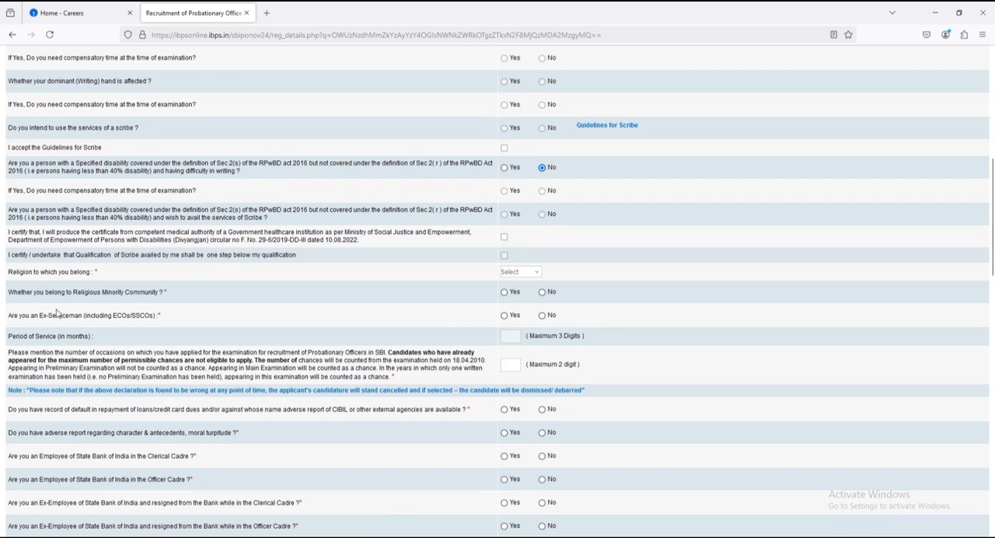
left_click(542, 314)
Step: Answer No to loan default, adverse character report, and all current and former State Bank of India employee questions
scroll(529, 340, "down", 2)
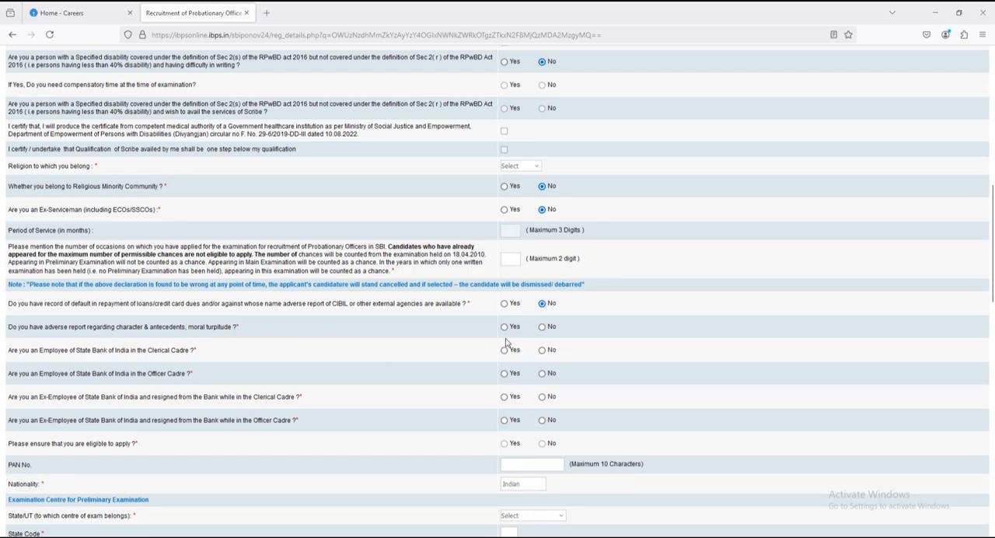
left_click(542, 326)
left_click(542, 350)
left_click(541, 397)
left_click(542, 419)
scroll(487, 446, "down", 2)
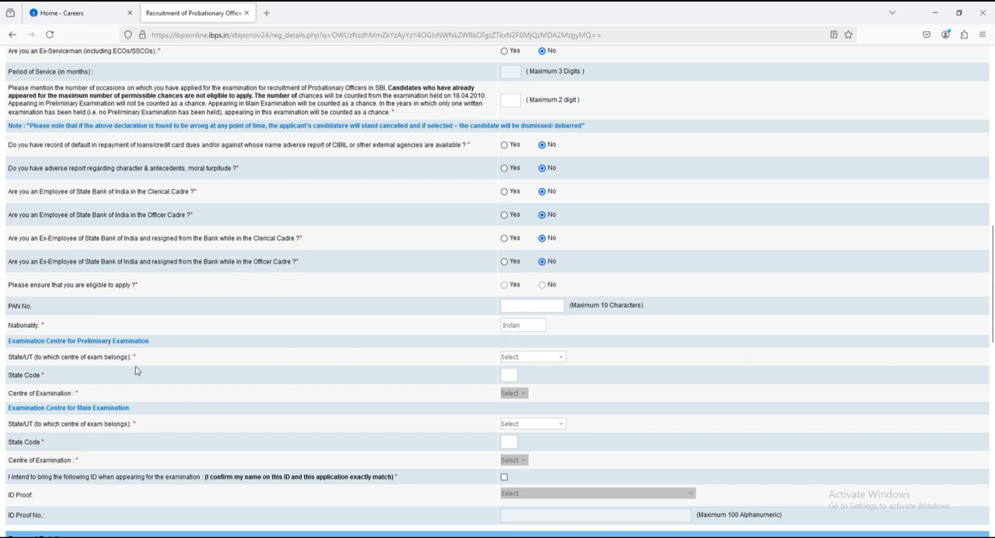
Step: Set the preliminary examination centre to Siliguri in West Bengal
left_click(547, 359)
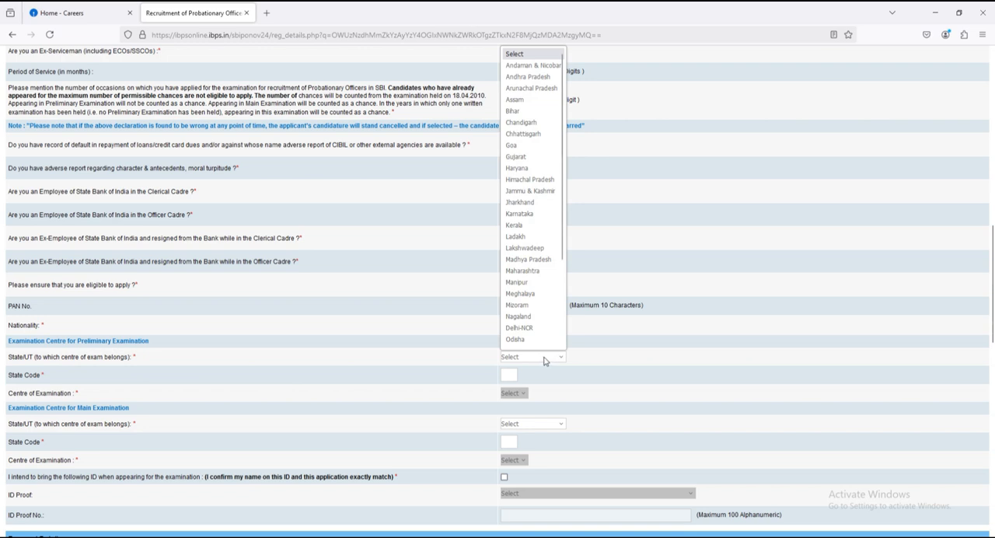
scroll(540, 276, "down", 5)
left_click(528, 337)
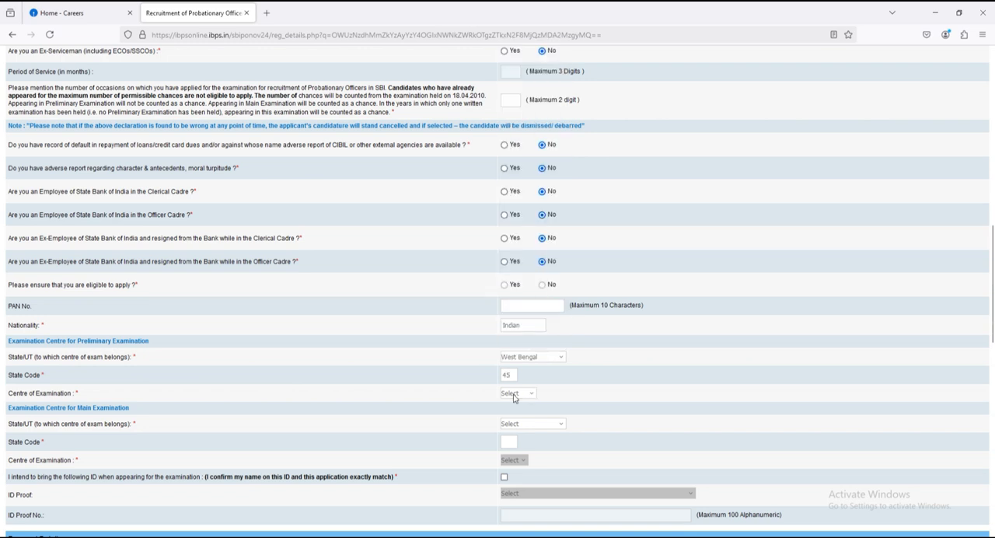
left_click(513, 395)
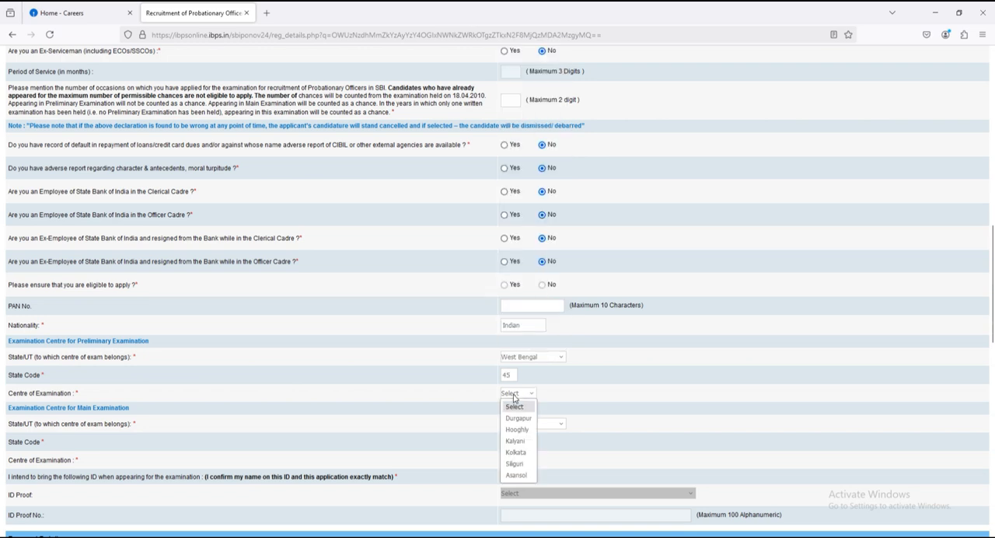
left_click(516, 463)
Step: Set the main examination centre to Kolkata in West Bengal
scroll(619, 398, "down", 1)
scroll(619, 398, "down", 2)
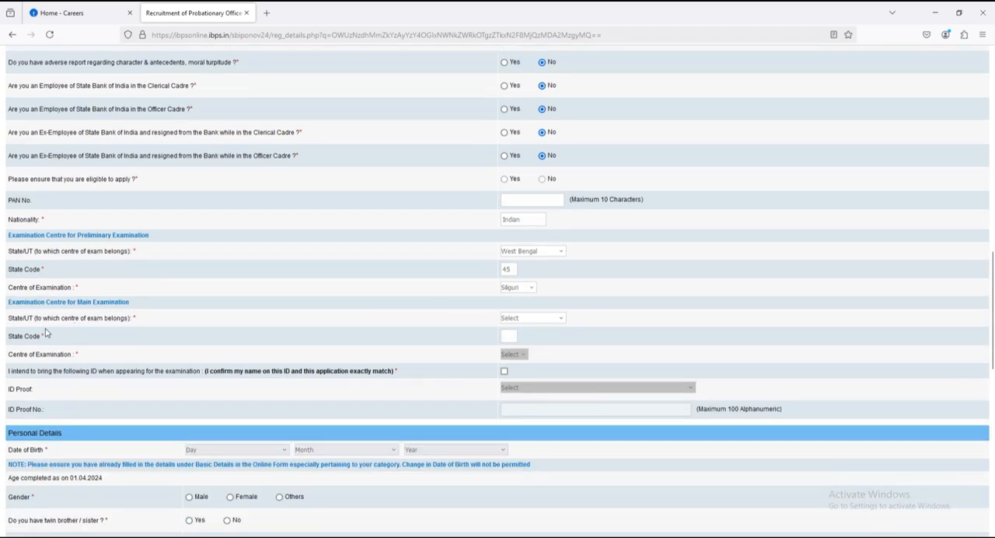
left_click(530, 324)
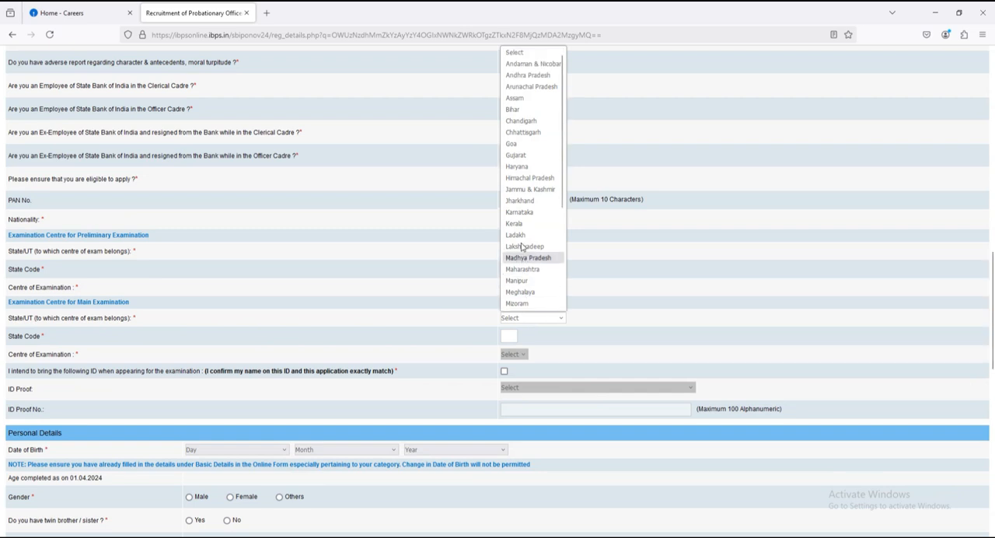
scroll(530, 210, "down", 3)
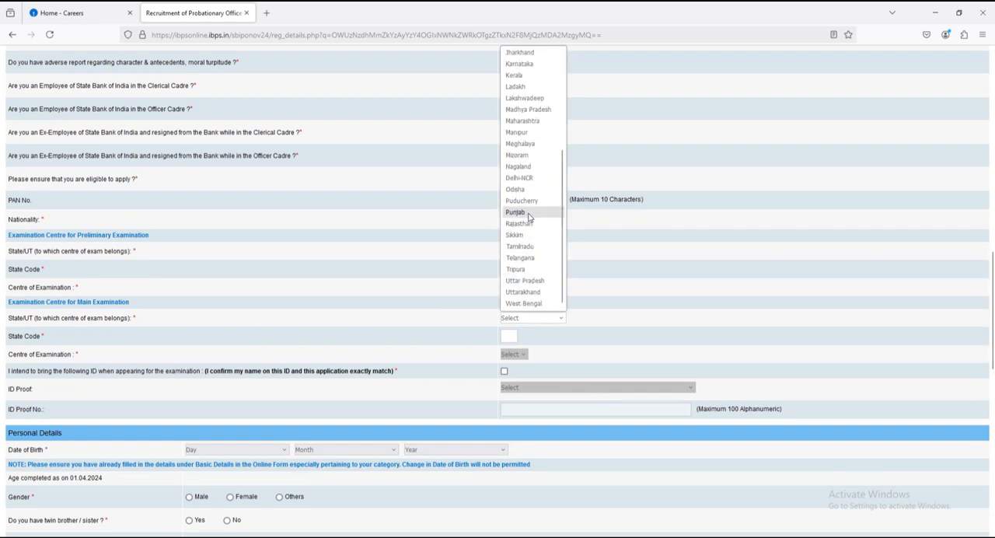
left_click(520, 302)
scroll(330, 321, "down", 3)
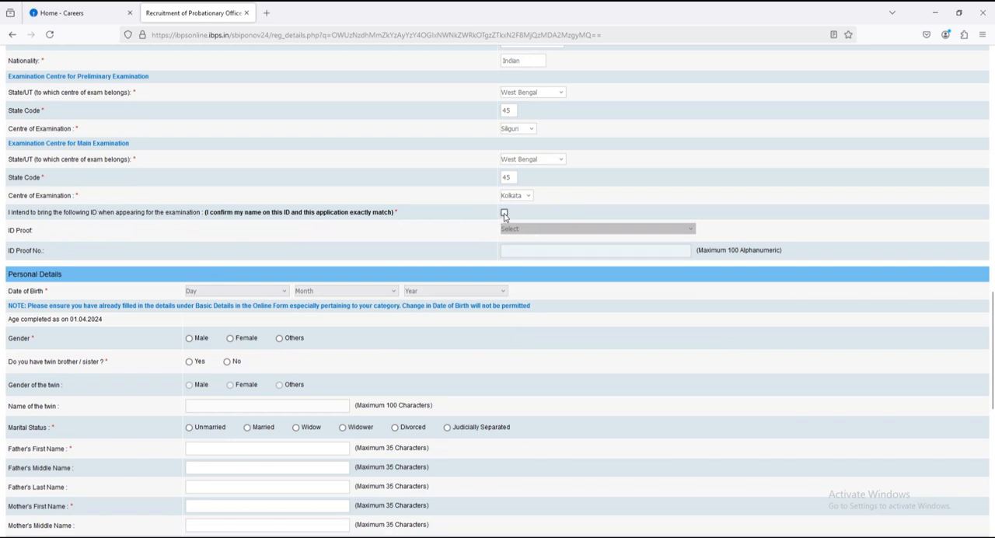
Step: Confirm that the name on the ID matches the application and choose Aadhar Card as the ID proof
left_click(504, 214)
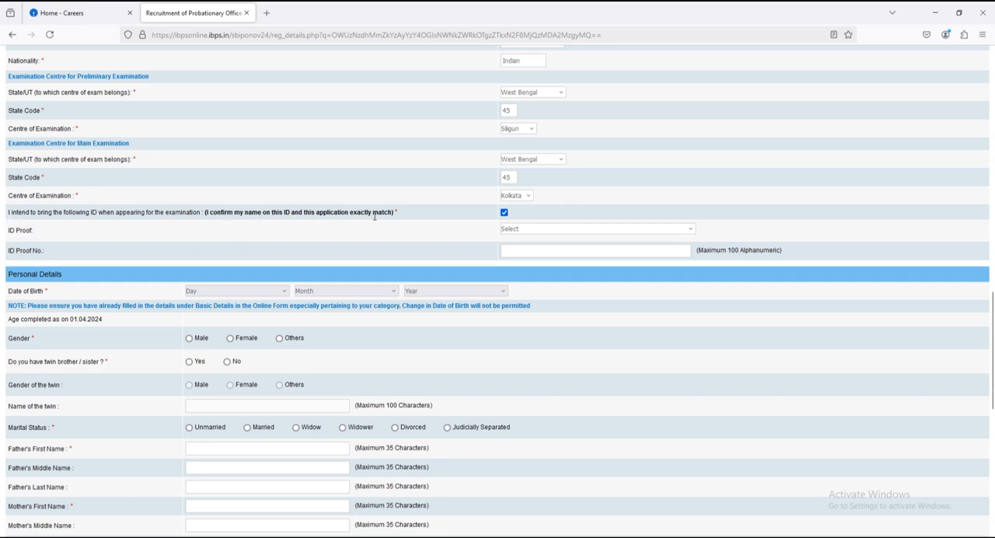
left_click(527, 231)
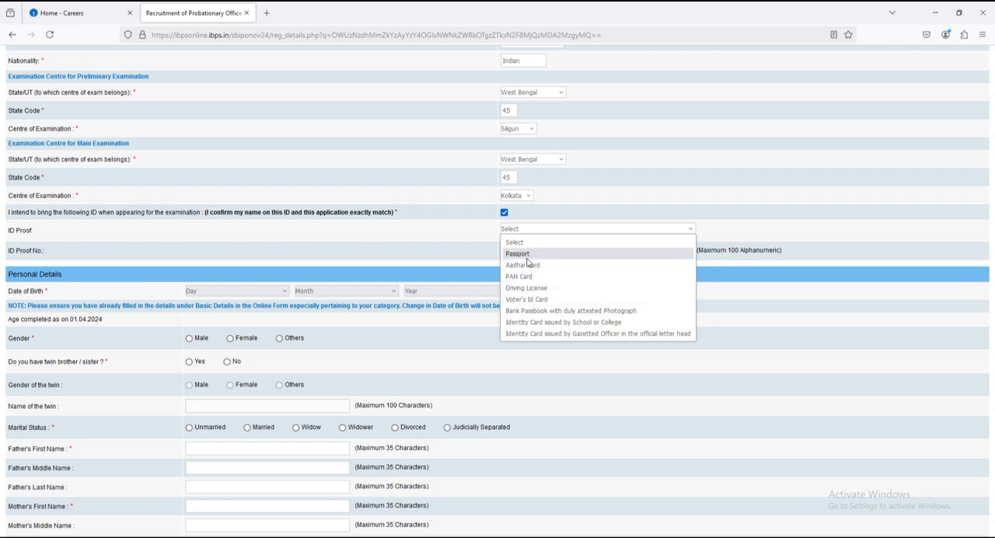
left_click(525, 267)
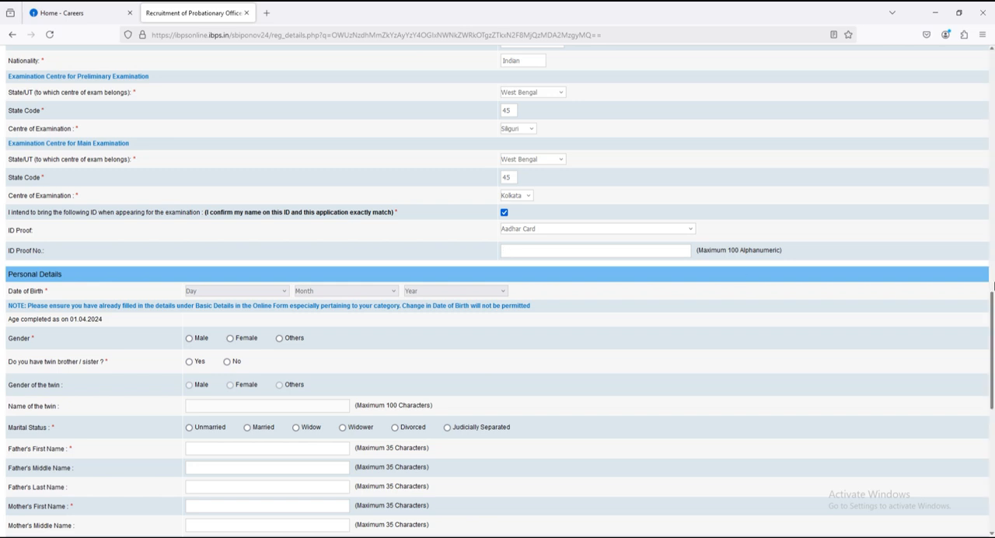
Step: Set the day of birth, choose Male as gender, answer No to having a twin, and set marital status to Unmarried
scroll(993, 286, "down", 5)
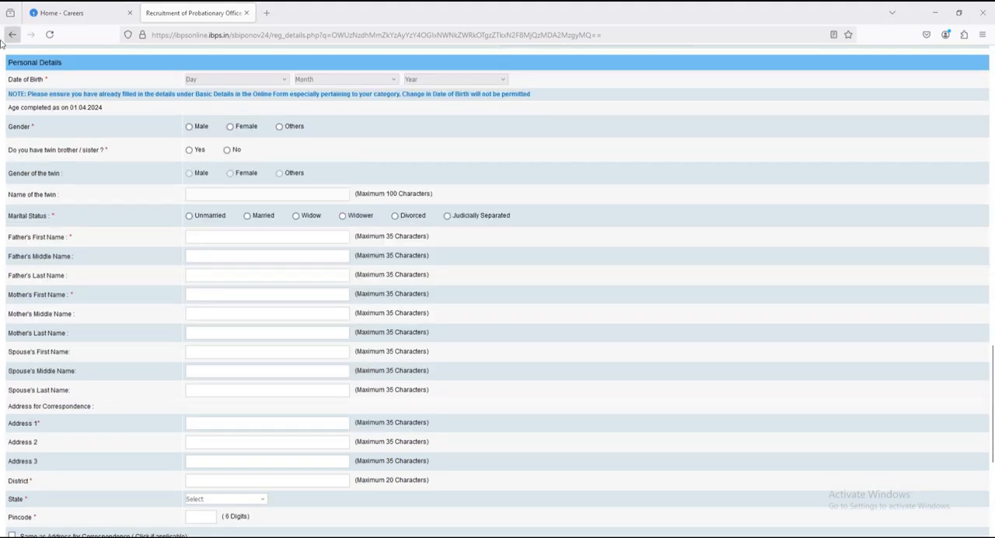
left_click(218, 86)
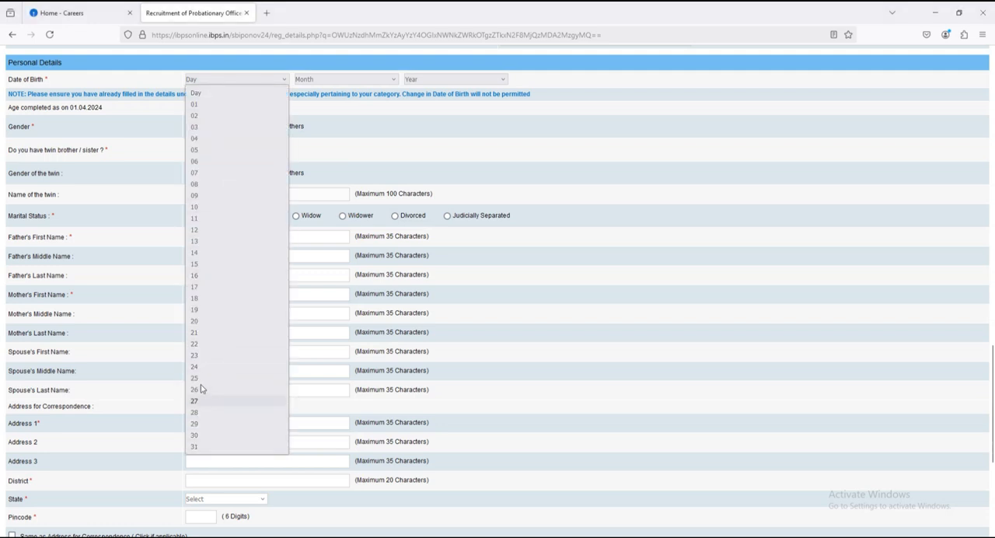
left_click(229, 298)
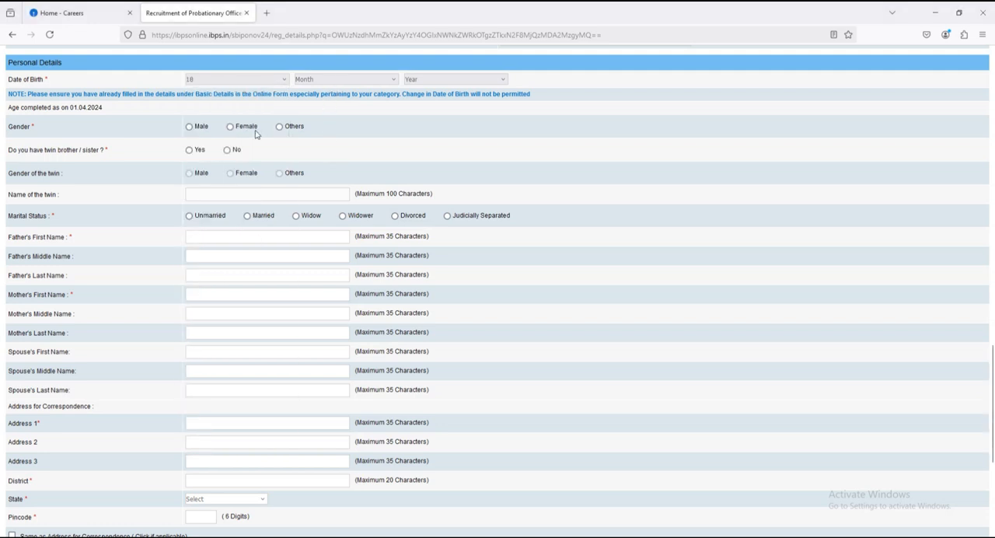
left_click(188, 127)
left_click(227, 151)
left_click(208, 217)
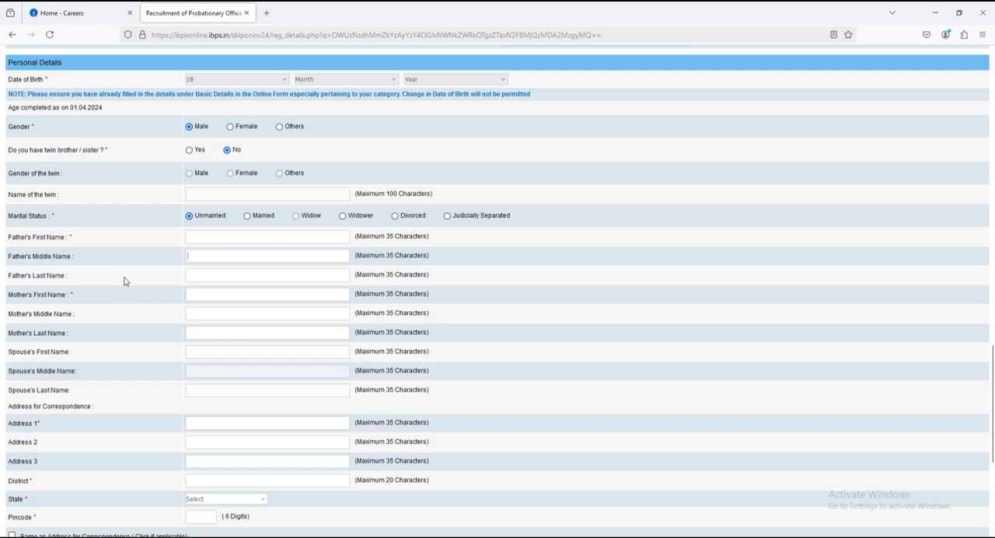
Step: Go through the parents' name and address fields, then save the personal details and continue to the educational qualification page
left_click(200, 277)
scroll(231, 393, "down", 4)
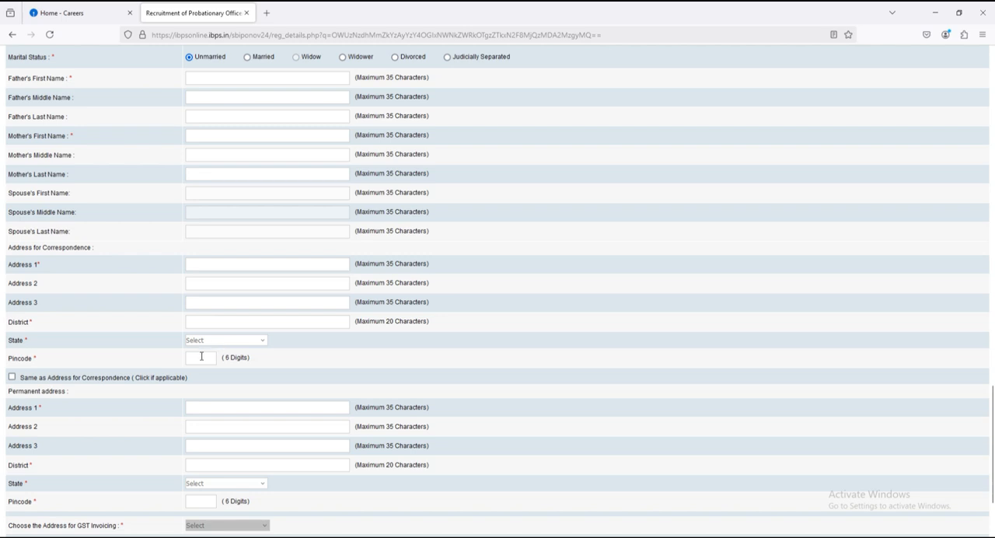
scroll(67, 364, "down", 1)
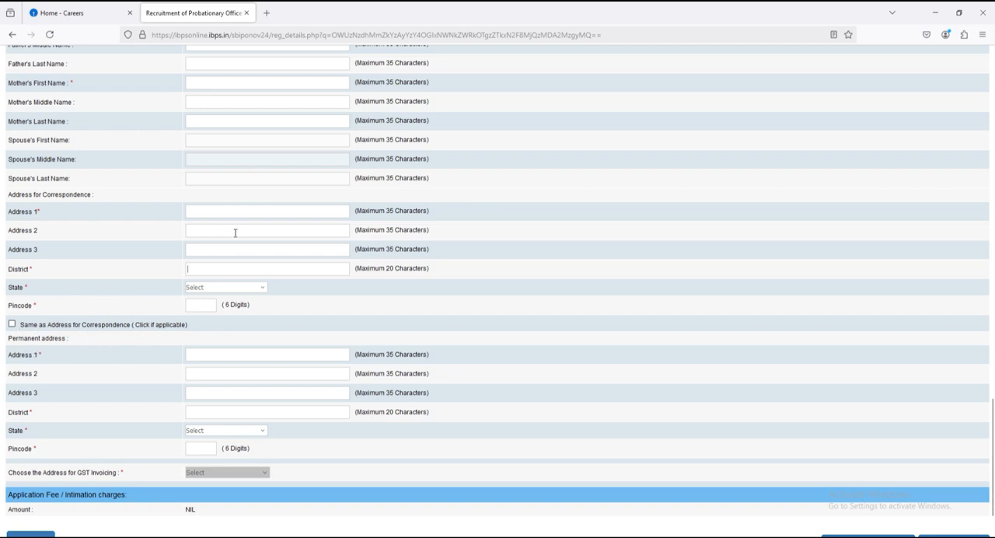
scroll(200, 449, "down", 2)
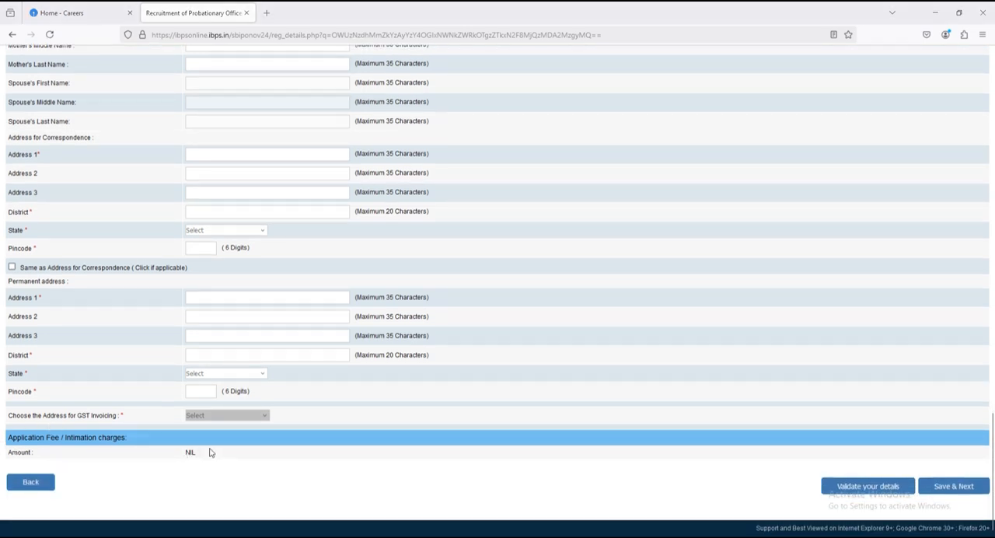
left_click(954, 487)
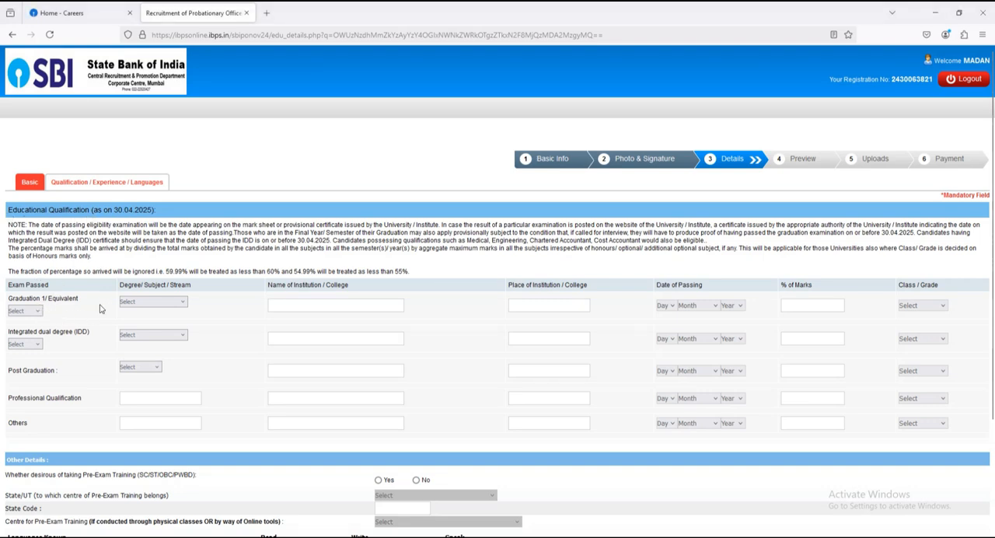
Step: Set the Graduation 1/Equivalent exam status to Passed and its degree stream to Arts
left_click(36, 310)
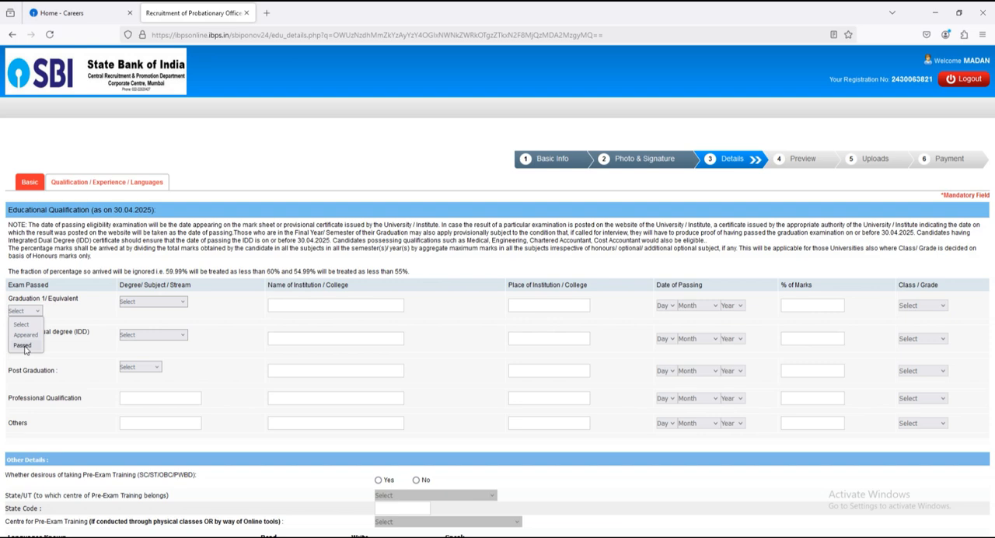
left_click(23, 345)
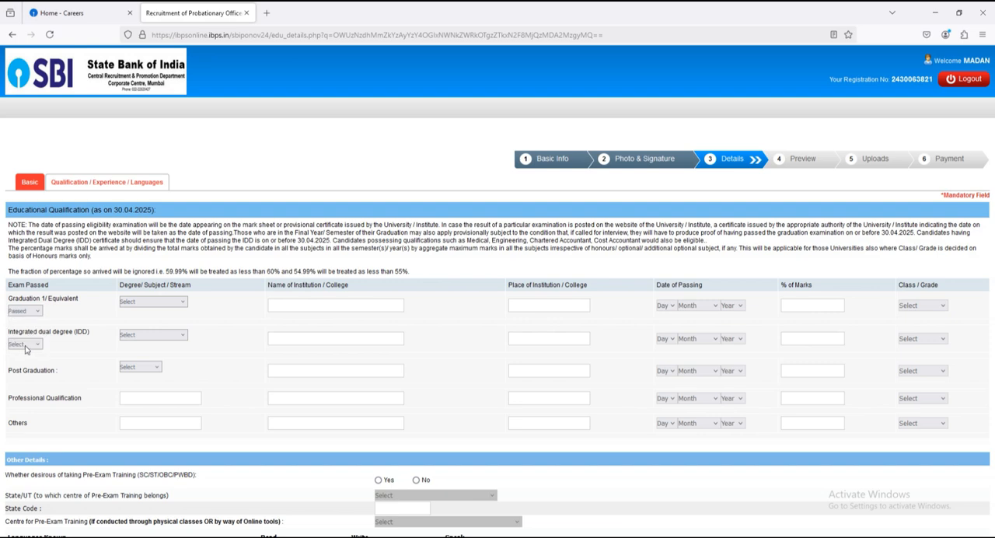
left_click(136, 307)
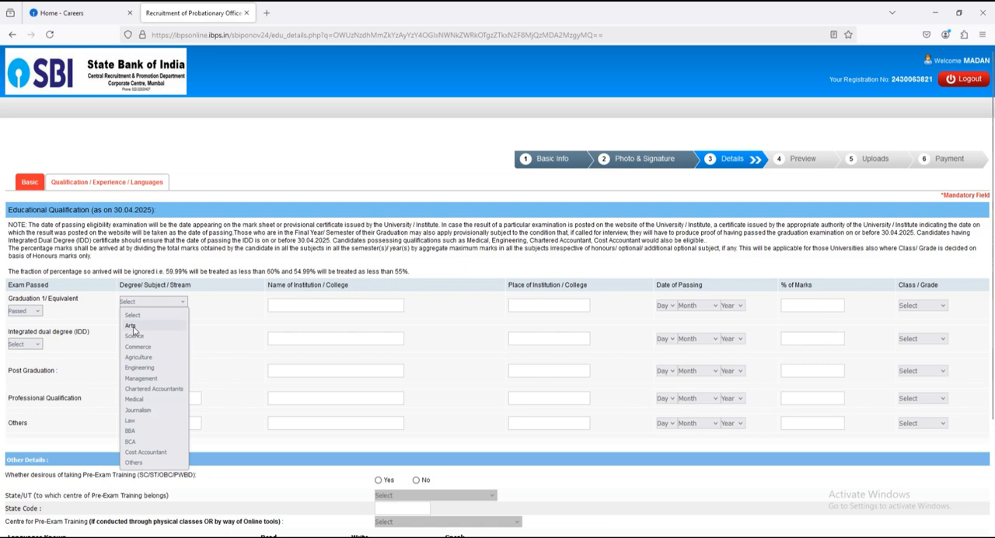
left_click(131, 326)
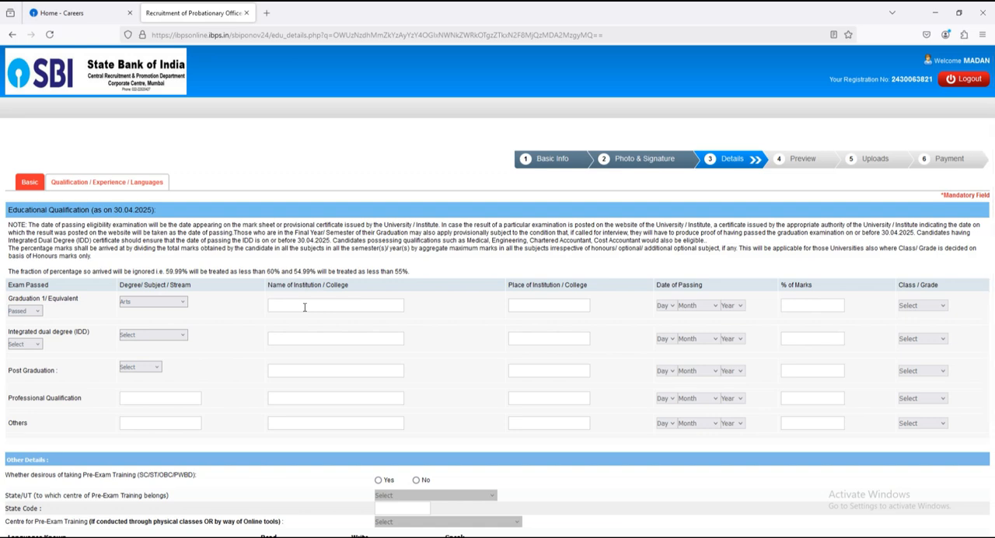
left_click(555, 310)
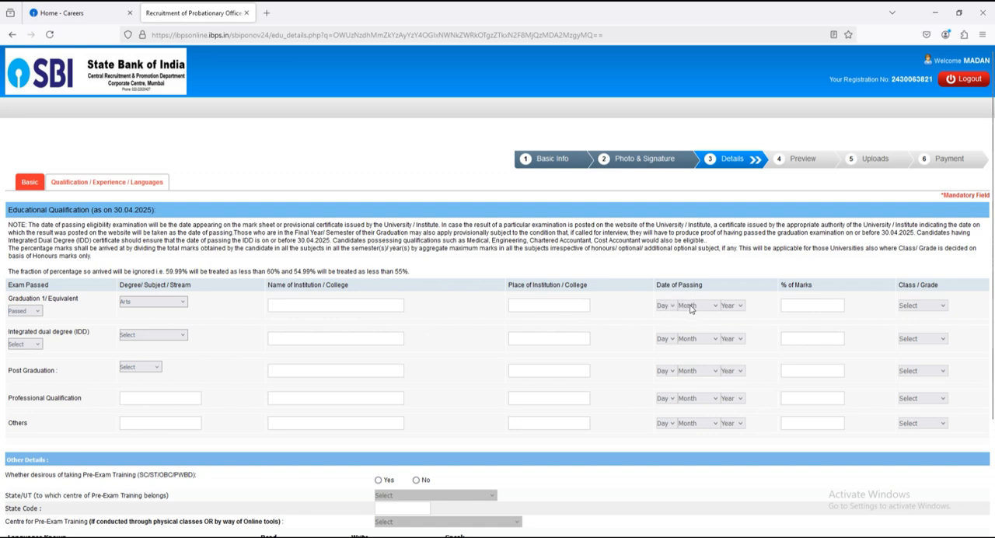
left_click(801, 305)
left_click(914, 307)
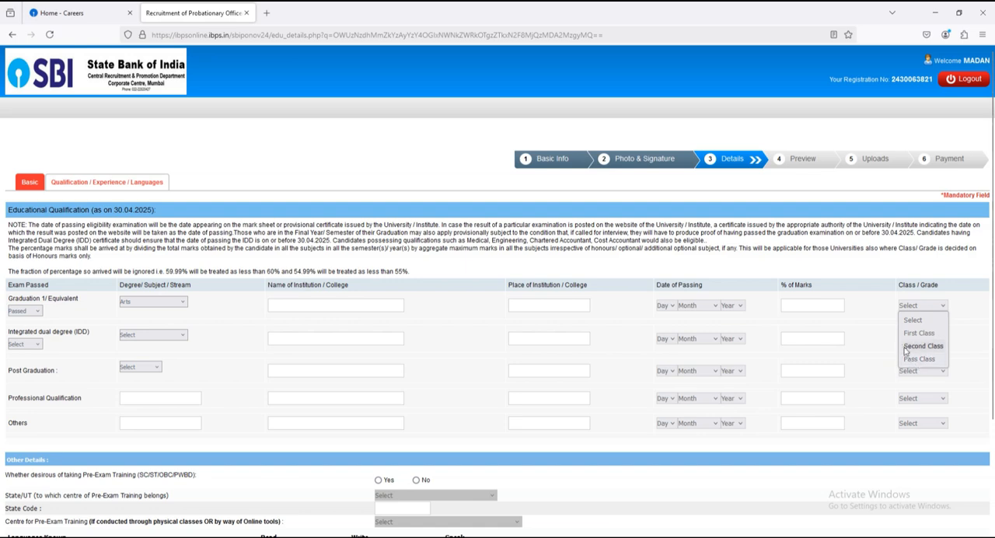
left_click(878, 325)
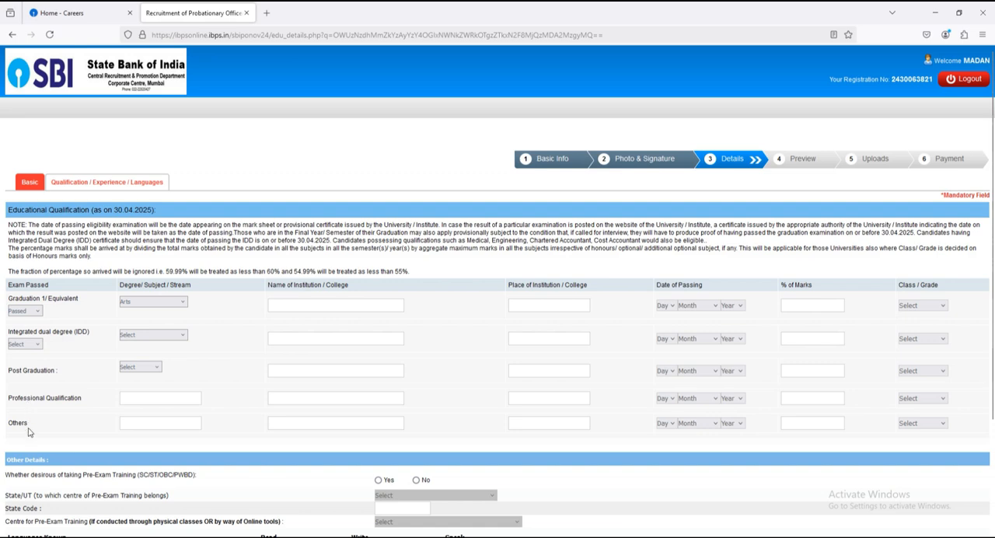
left_click(141, 397)
Step: Opt in to Pre-Exam Training and set its centre to Siliguri in West Bengal
scroll(201, 401, "down", 3)
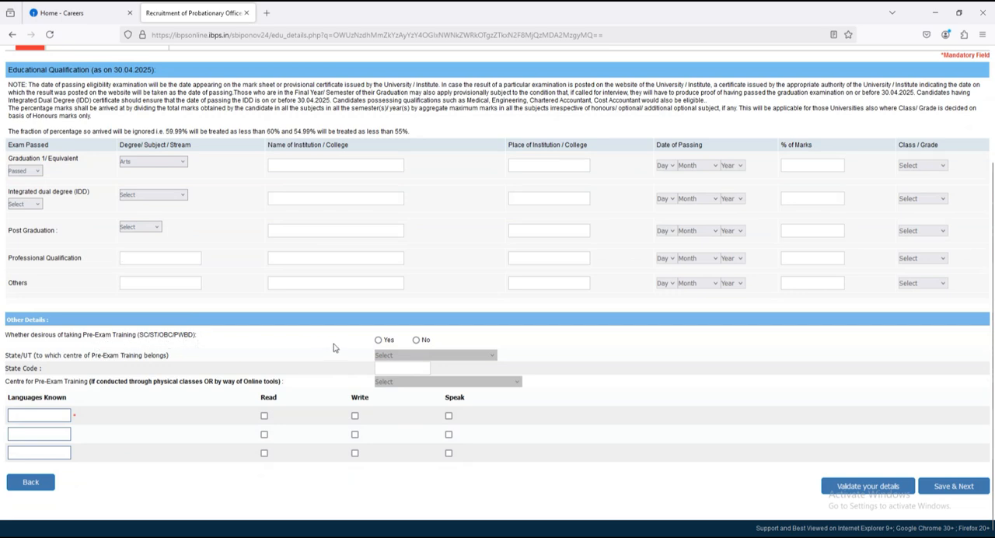
left_click(379, 340)
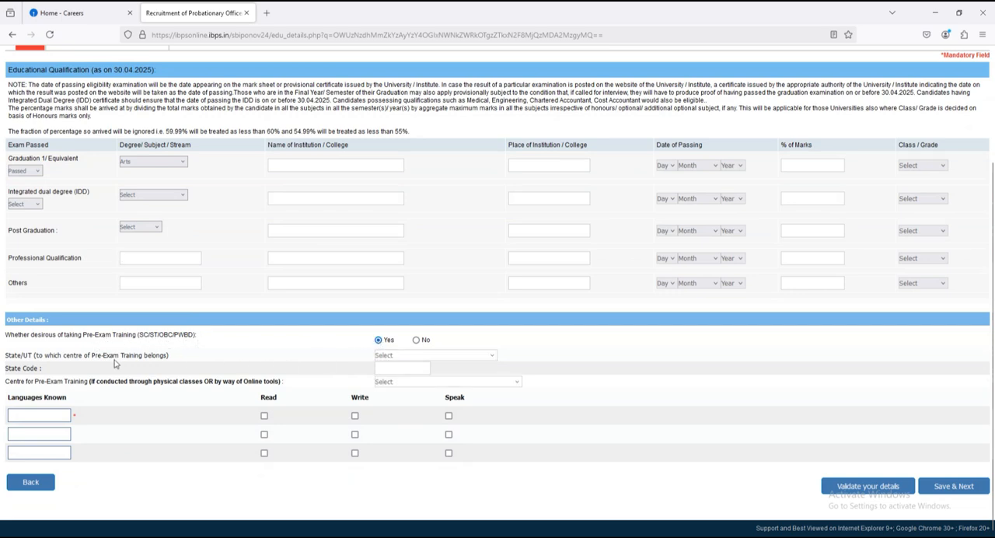
left_click(382, 356)
scroll(388, 327, "down", 3)
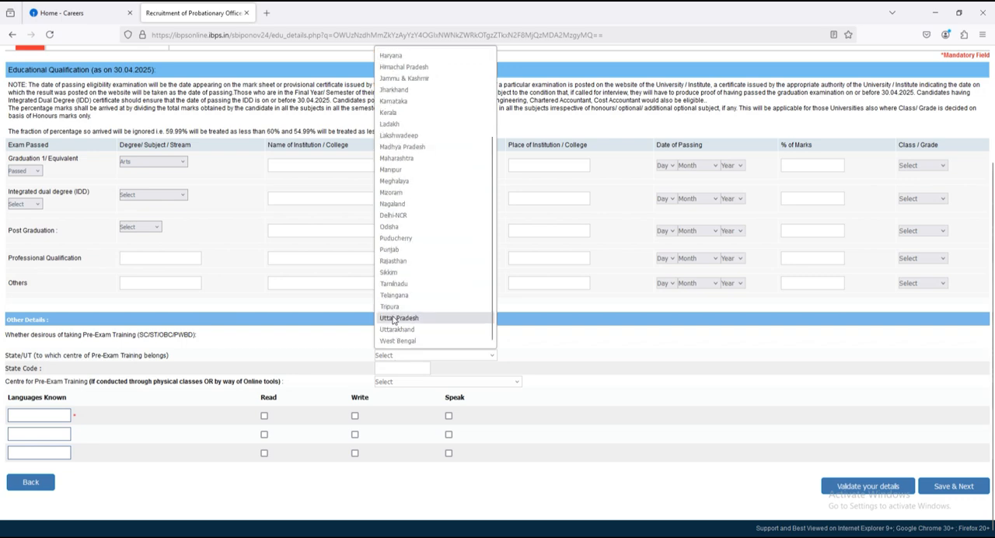
left_click(389, 337)
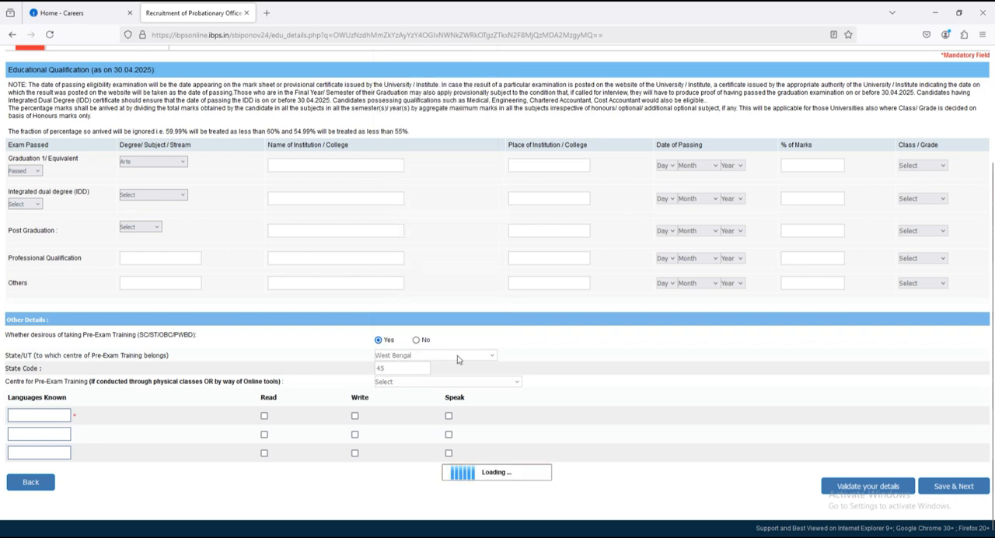
left_click(385, 384)
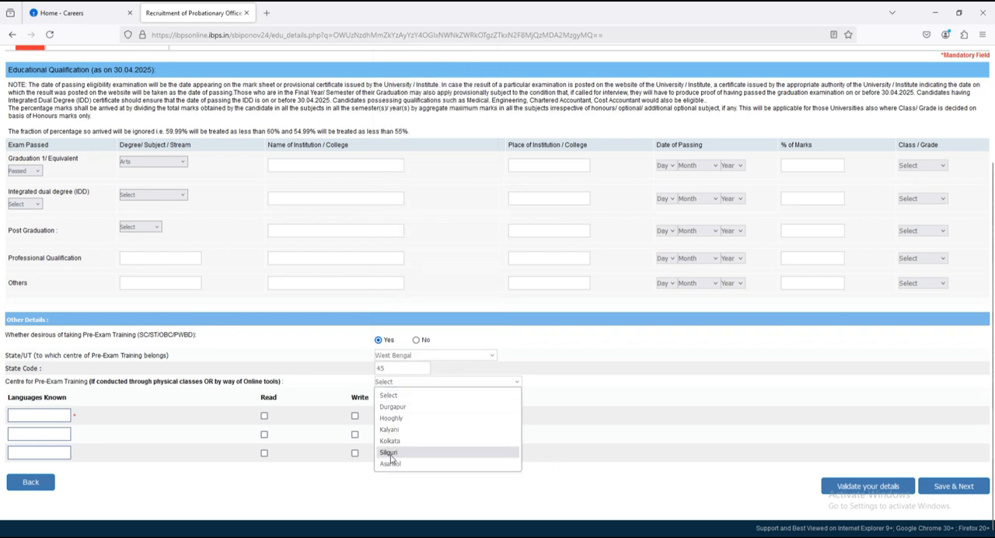
left_click(389, 452)
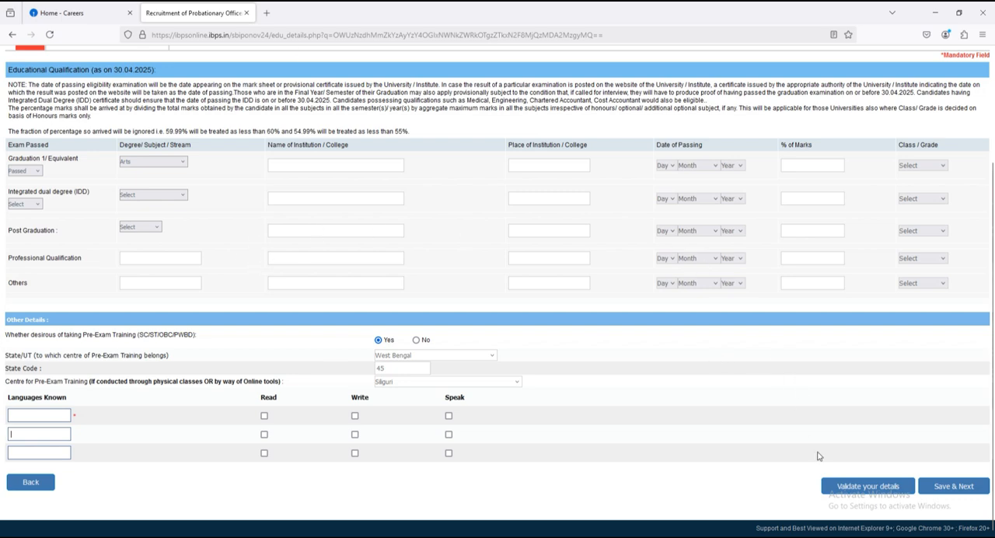
Step: Validate the qualification and language details and dismiss the verification message
left_click(863, 488)
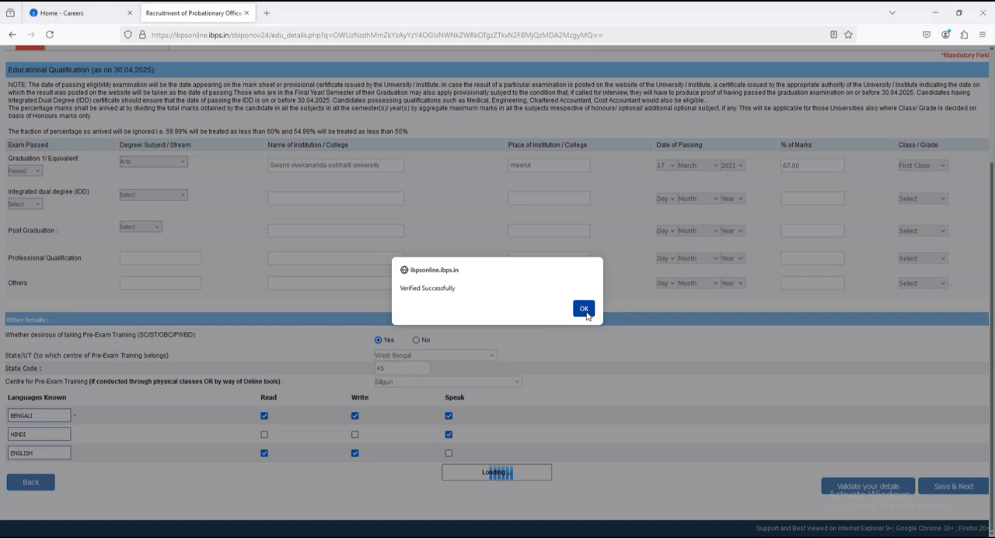
left_click(584, 308)
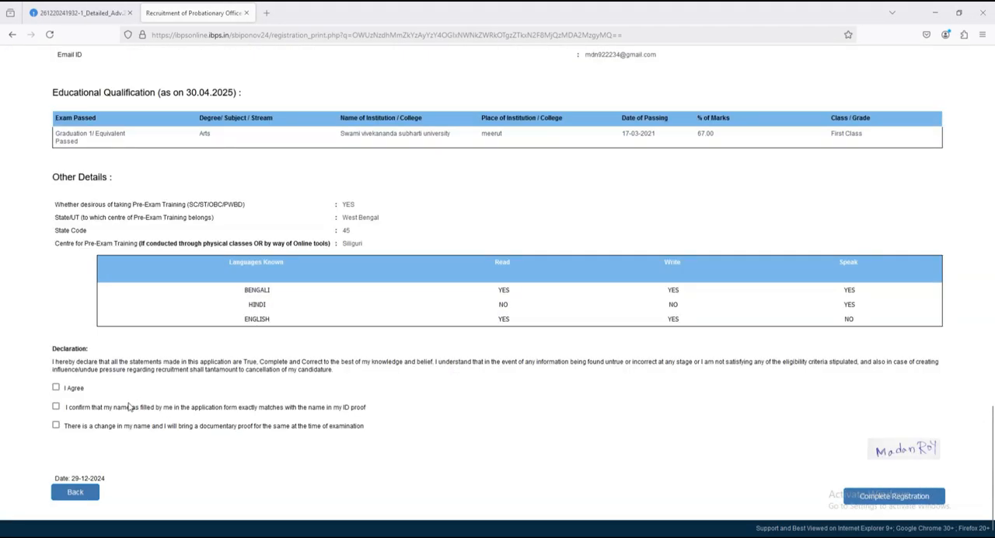
Step: Tick I Agree, the ID name match confirmation and the name change statement, try to complete the registration, and close the alert
left_click(56, 387)
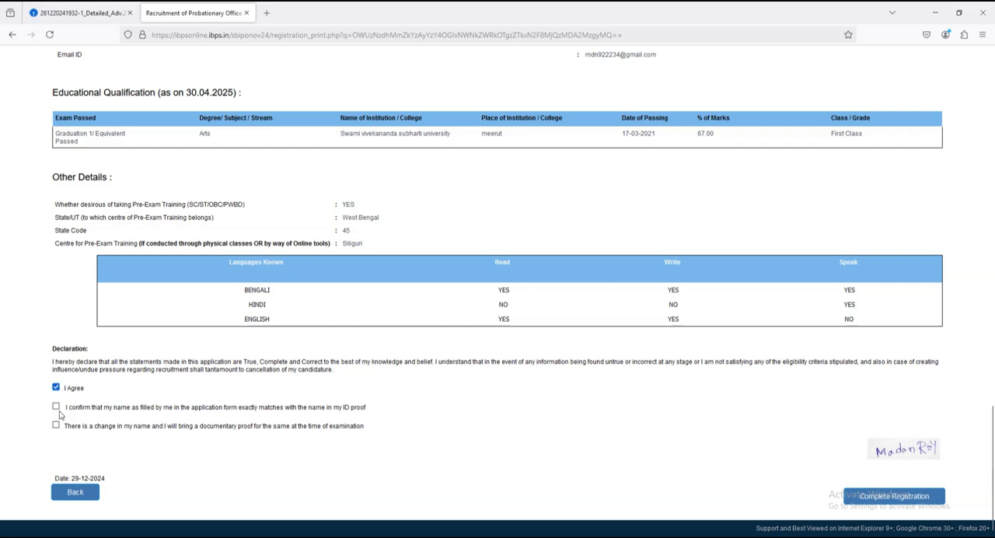
left_click(56, 405)
left_click(56, 424)
left_click(890, 504)
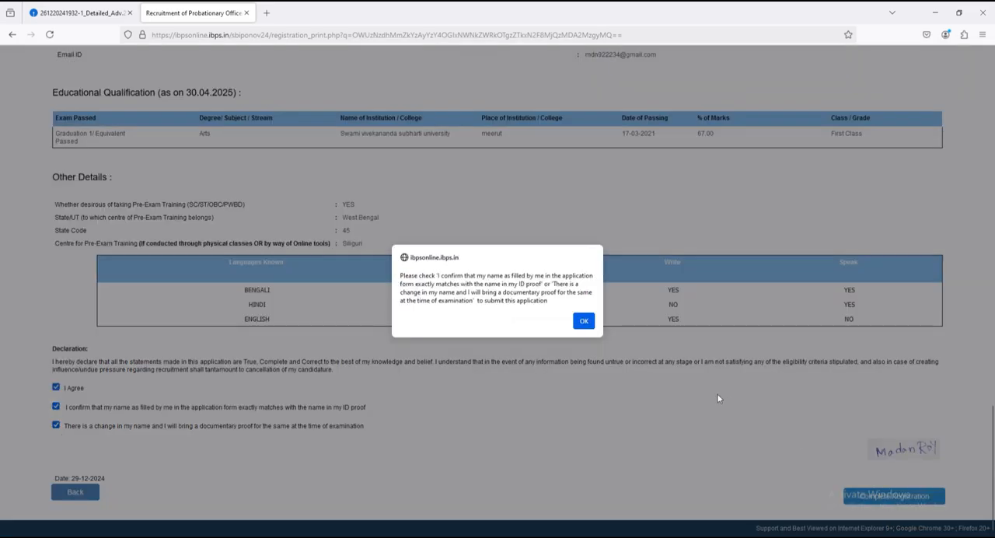
left_click(583, 320)
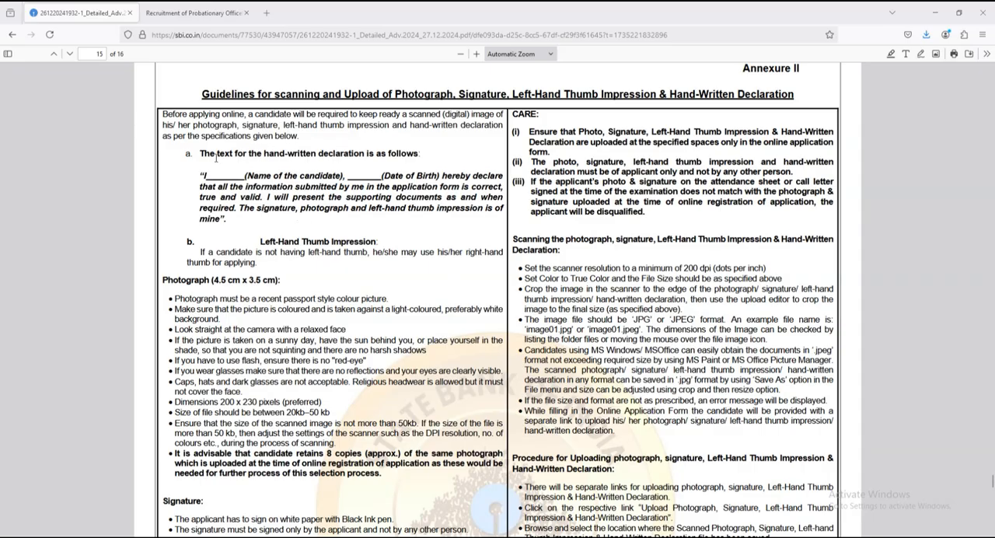
Step: Examine the Annexure II guidelines on the left-hand thumb impression, hand-written declaration and photograph file size
left_click_drag(284, 124, 343, 124)
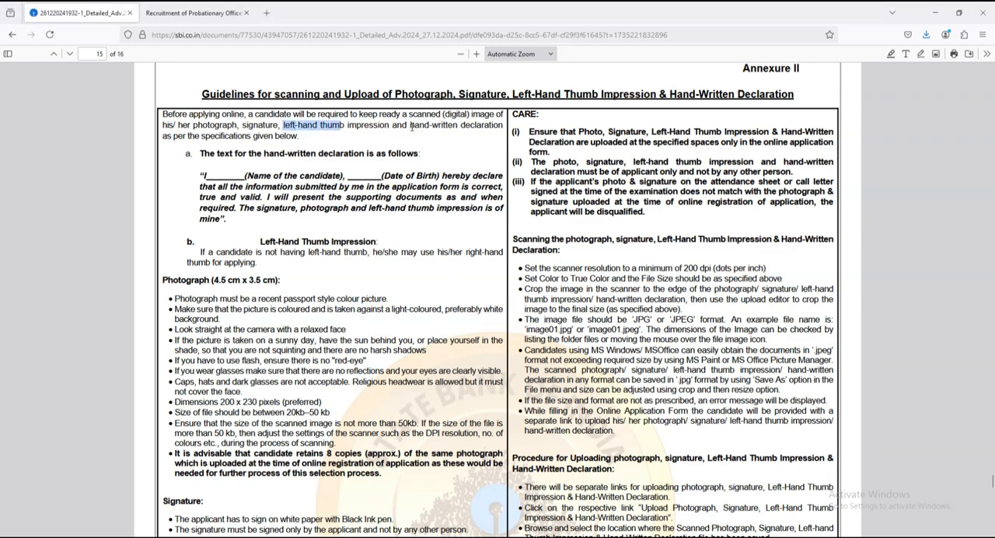
left_click_drag(411, 126, 491, 125)
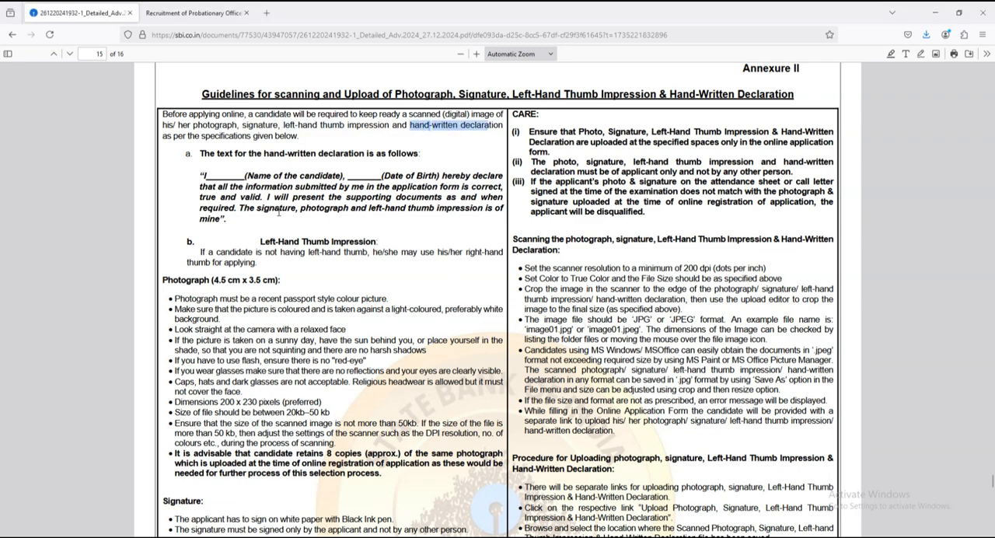
left_click(316, 228)
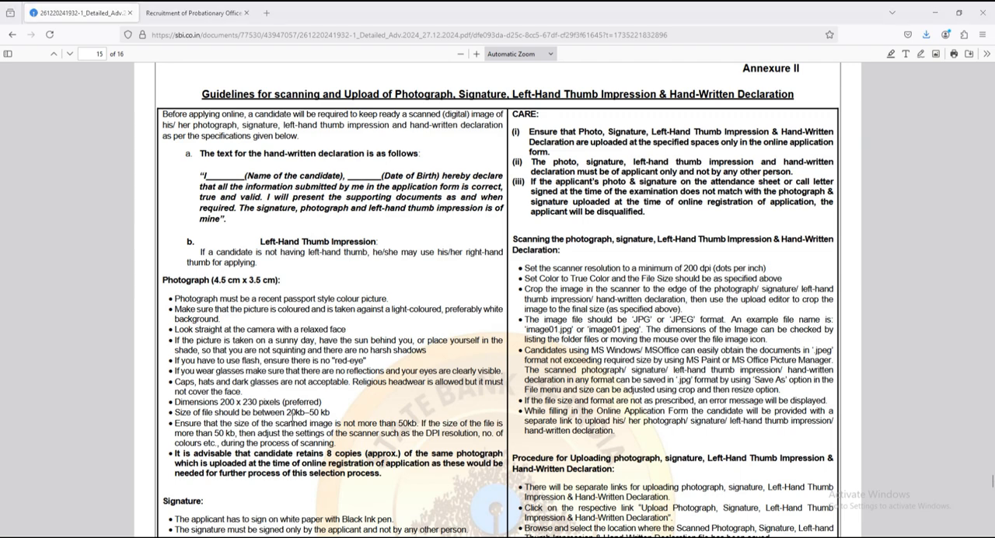
left_click_drag(292, 418, 327, 417)
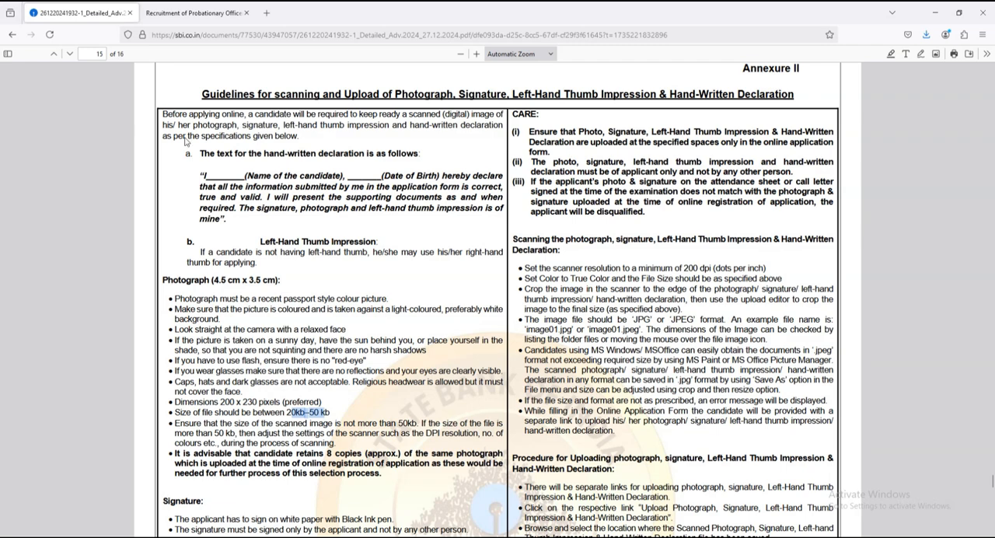
Step: Return to the submitted application page and open the print preview of the application
left_click(177, 9)
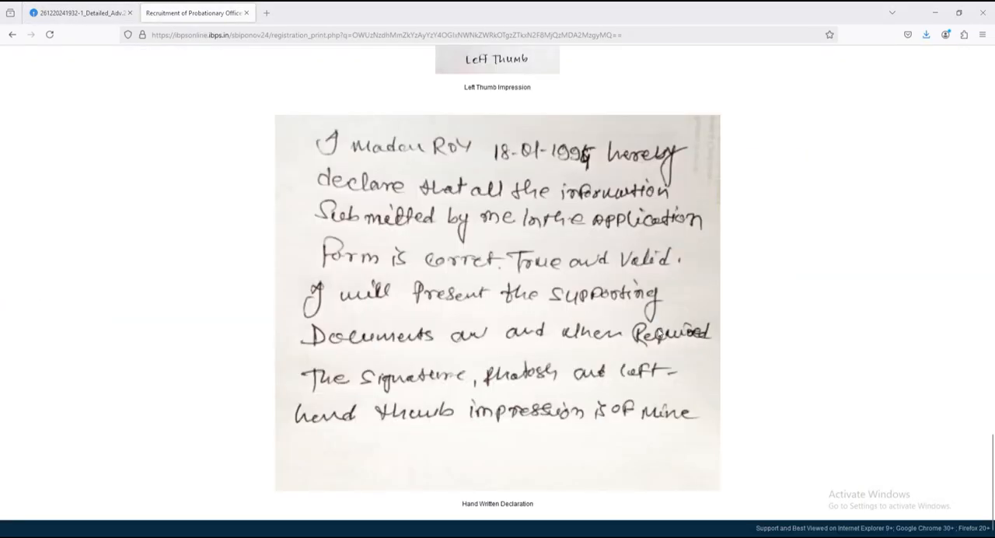
scroll(678, 331, "down", 1)
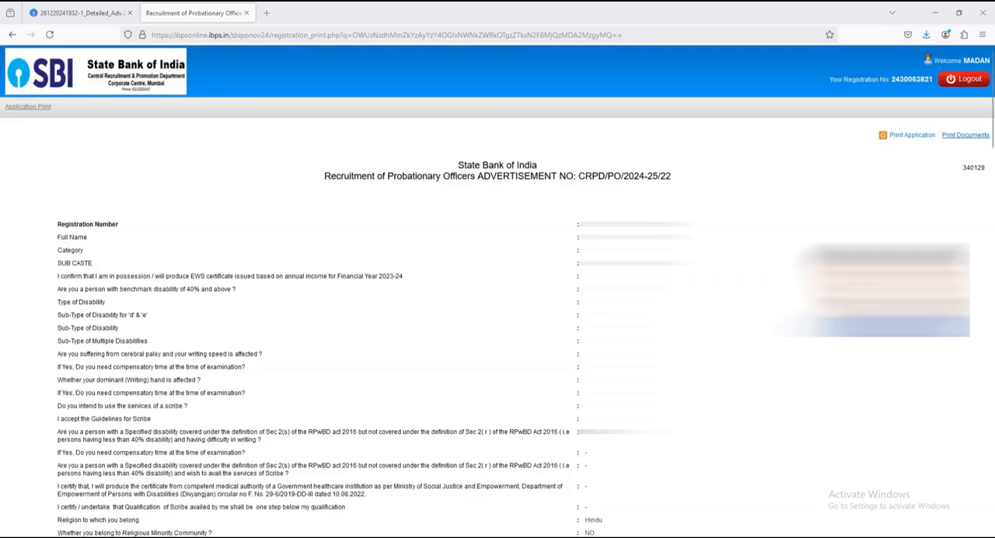
left_click(915, 139)
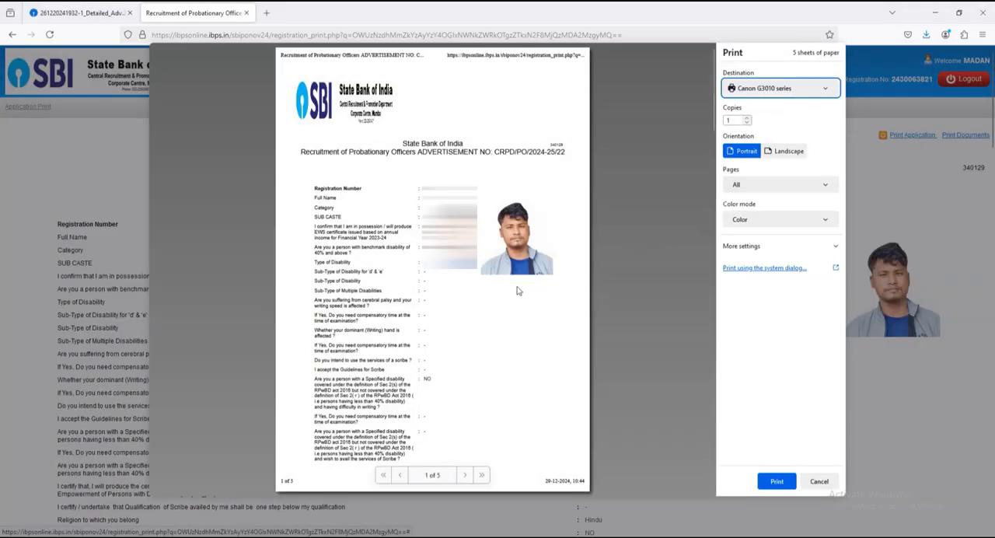